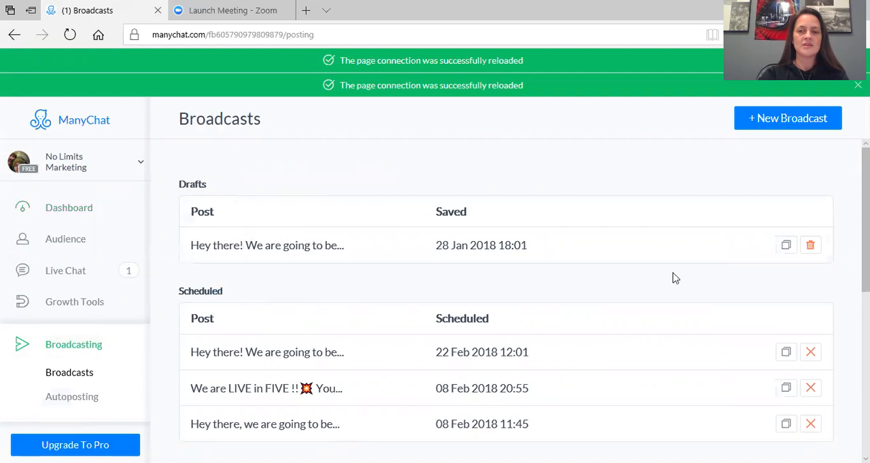
Create a new broadcast and begin its message with "Hey" followed by the First Name variable
scroll(865, 225, down, 1)
scroll(524, 301, down, 3)
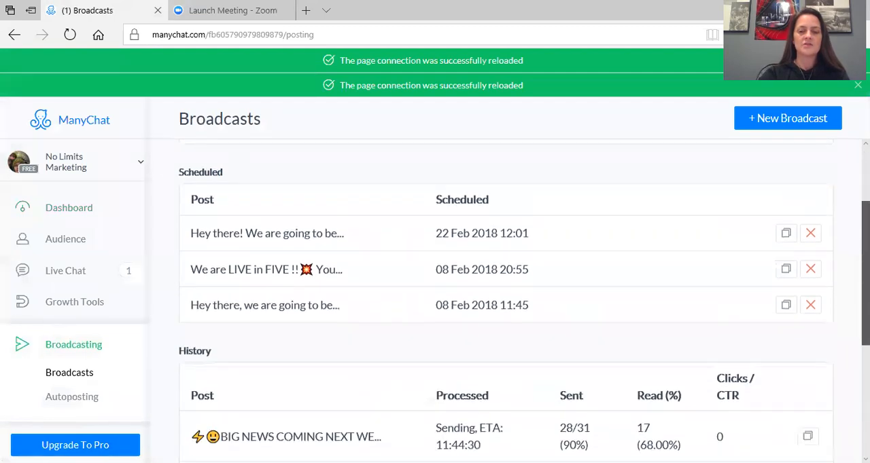
scroll(524, 301, down, 2)
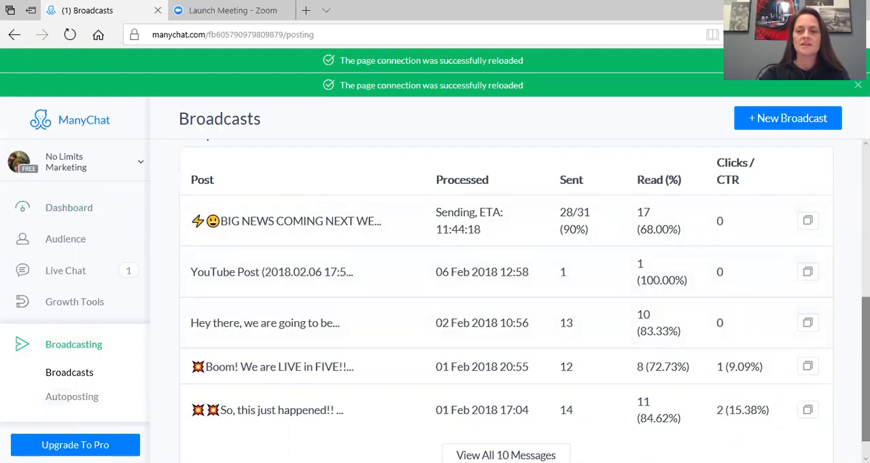
drag(865, 350, 865, 200)
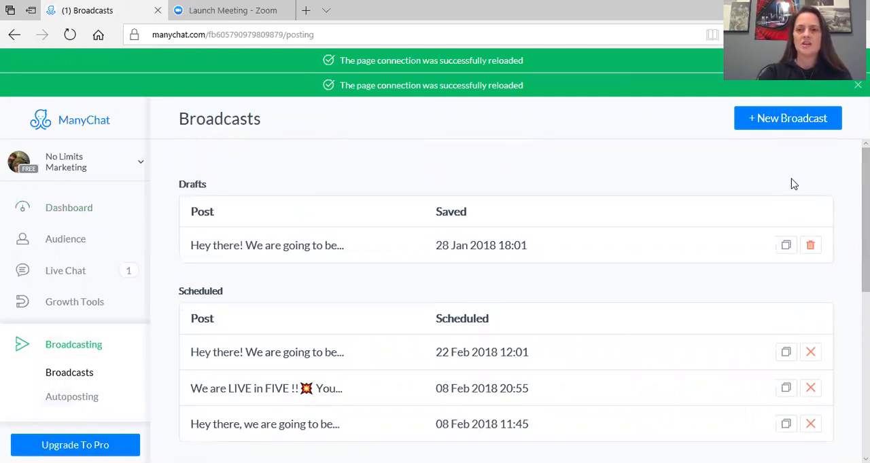
click(787, 119)
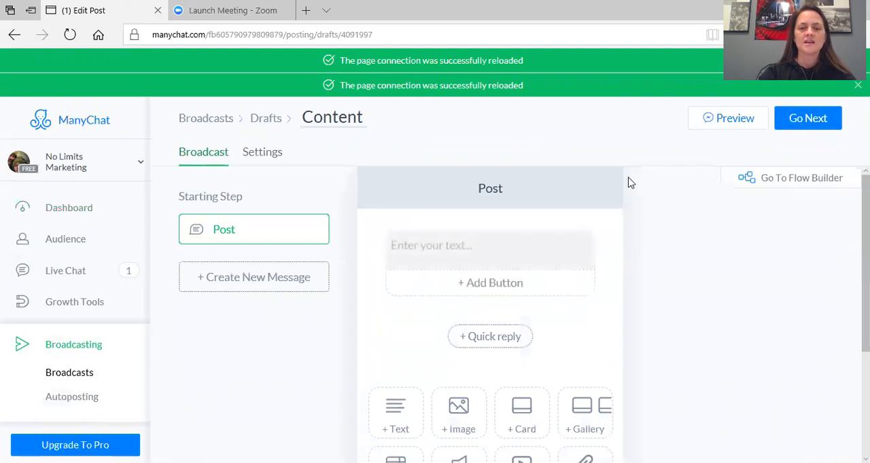
click(518, 240)
text(Hey)
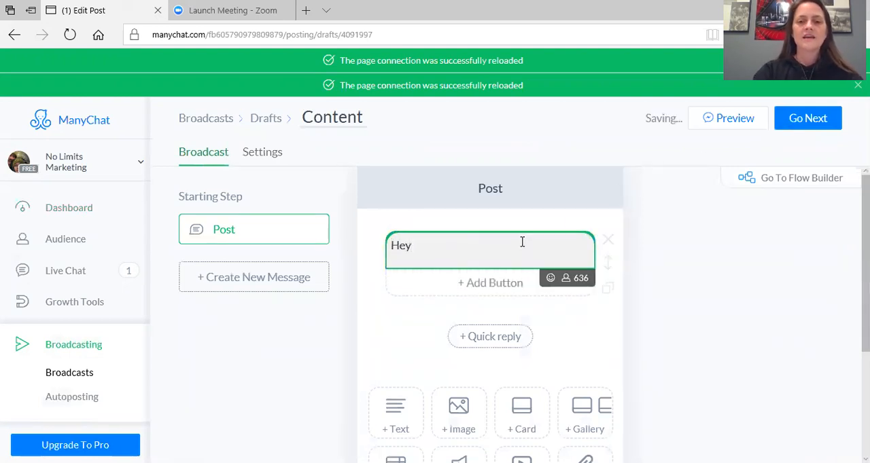
click(565, 278)
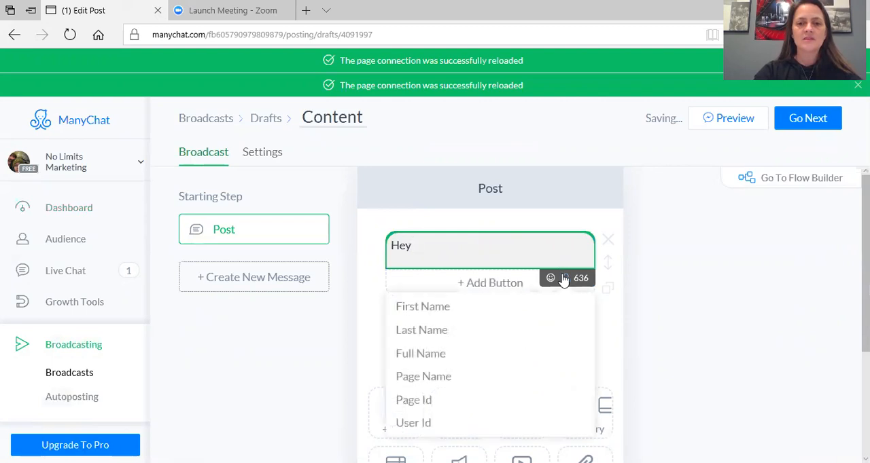
click(454, 308)
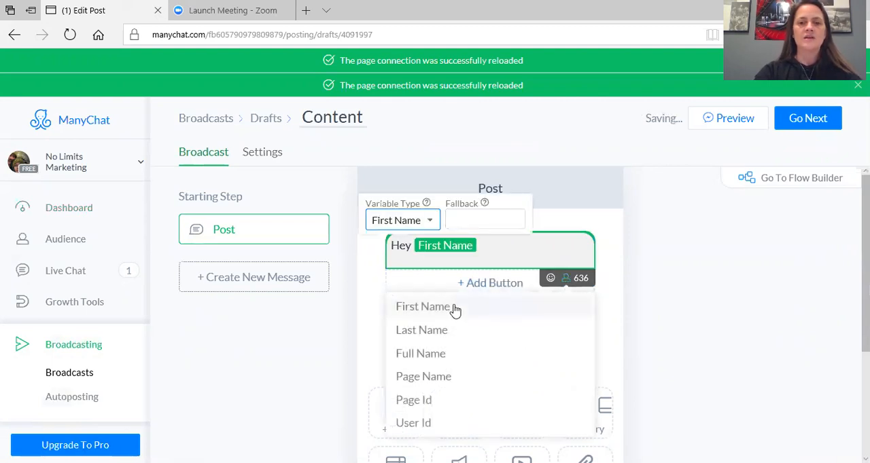
Set the fallback for the First Name variable to "there"
click(474, 216)
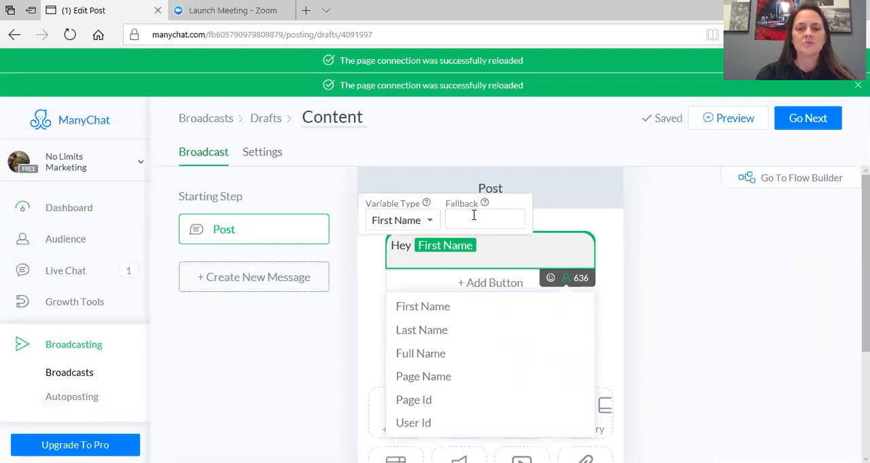
click(474, 216)
text(there)
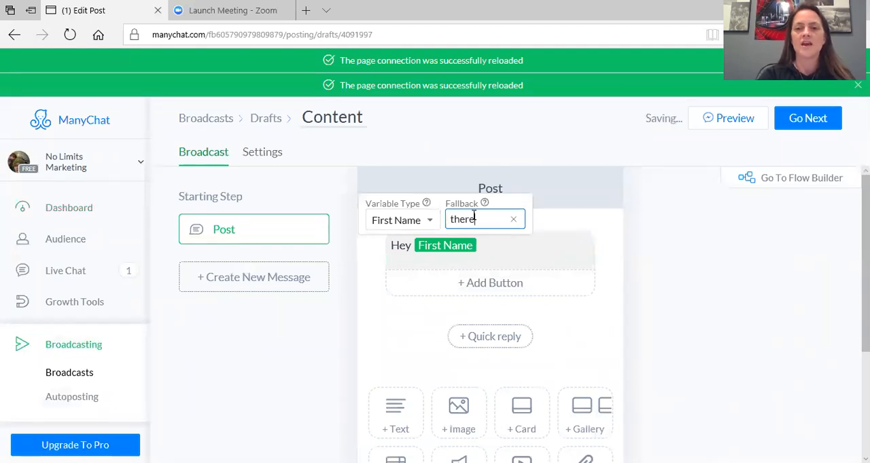
key(Return)
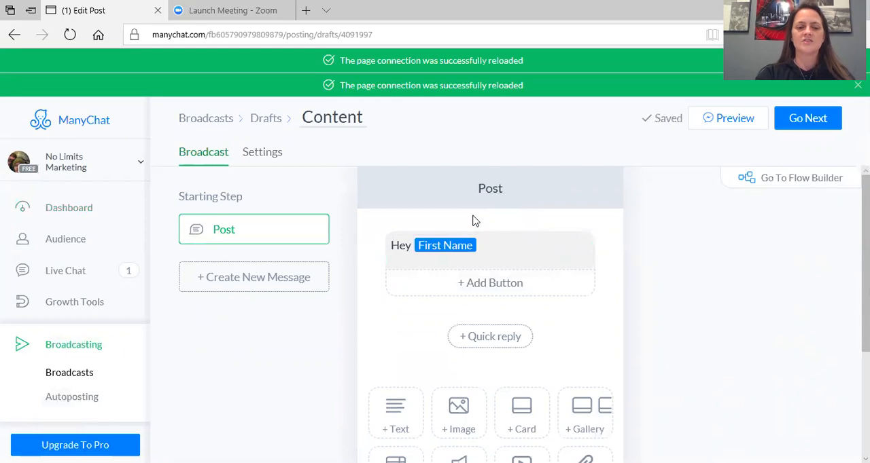
Continue the greeting after the variable with "! We are going to be having a LIVE workshop tonight at"
text(!)
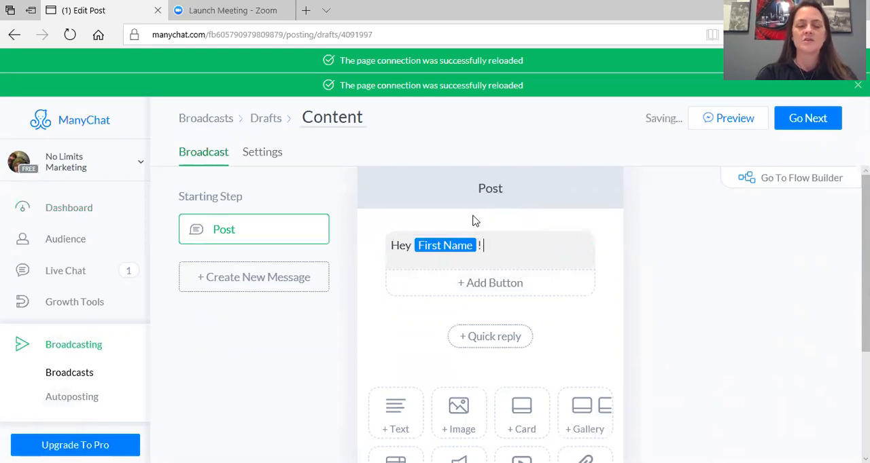
text( We are goin)
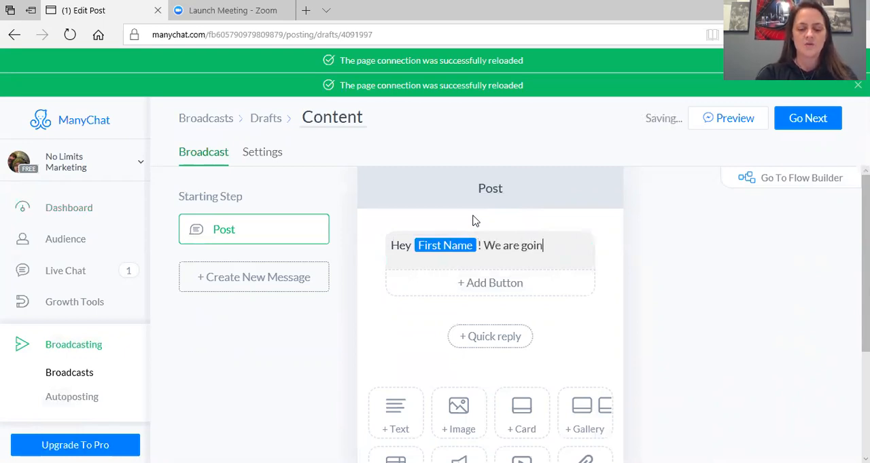
text(g to be having a LI)
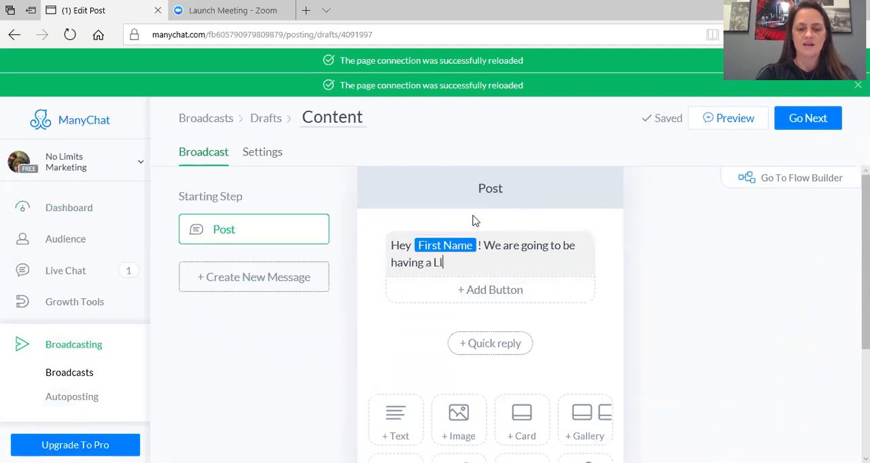
text(VE workshop toni)
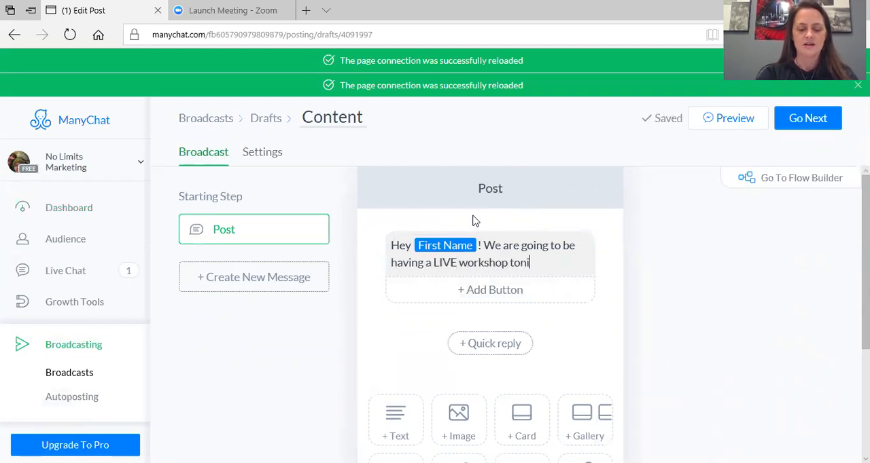
text(ght at)
Add the workshop time "9PM EST / 6PM PST" below the greeting, separated by a blank line
key(Return)
key(Return)
text(9OP)
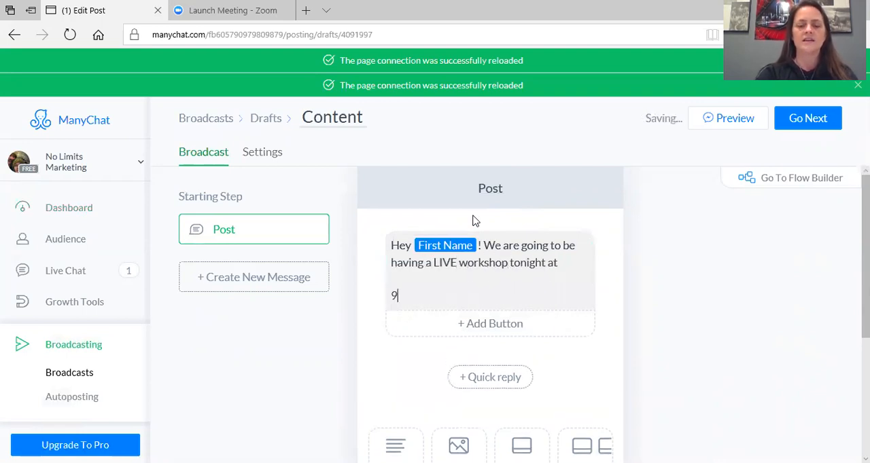
key(BackSpace)
key(BackSpace)
text(PM)
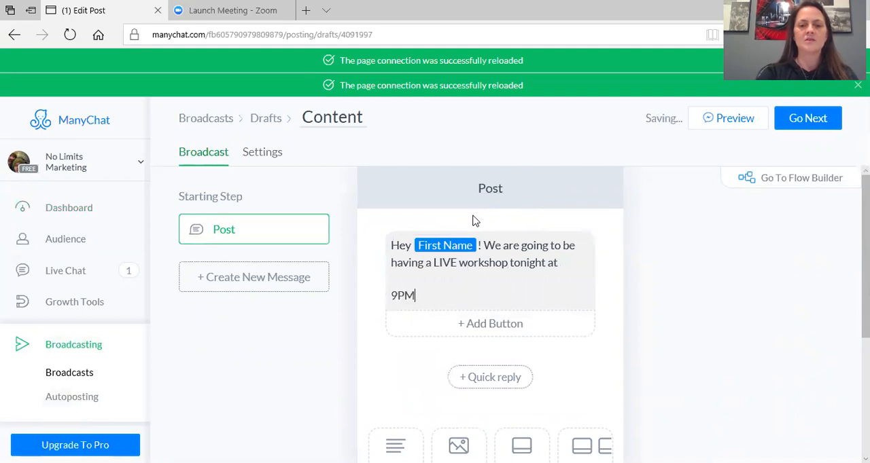
text( EST / 6)
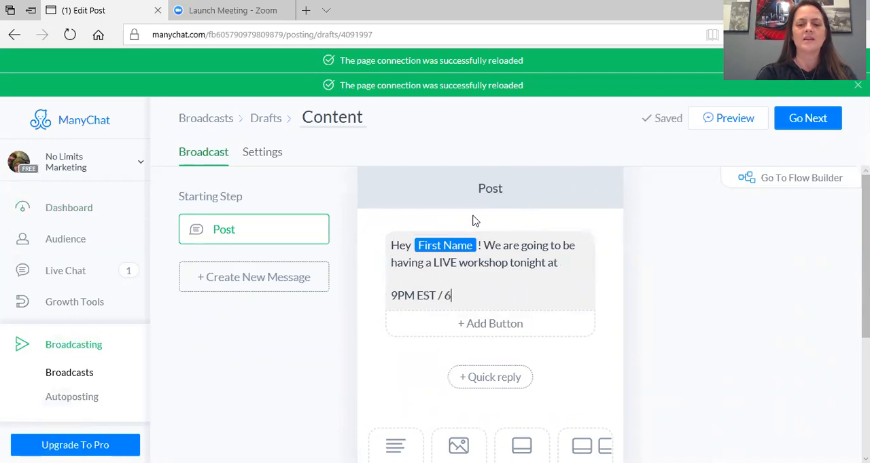
text(PM)
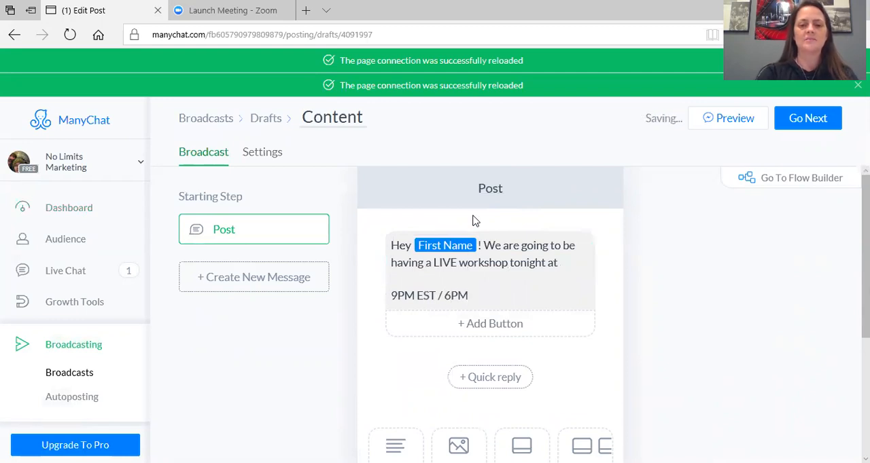
text( PST)
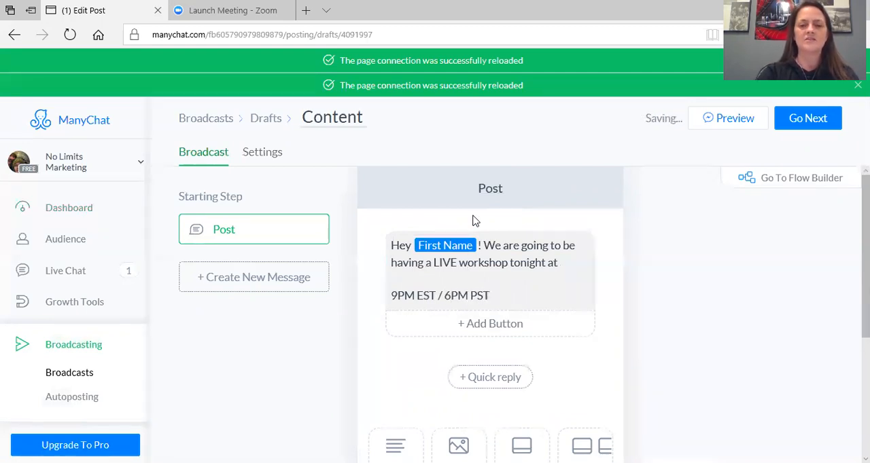
Add the question "Are you Free to Watch?" below the workshop time, separated by a blank line
key(Return)
key(Return)
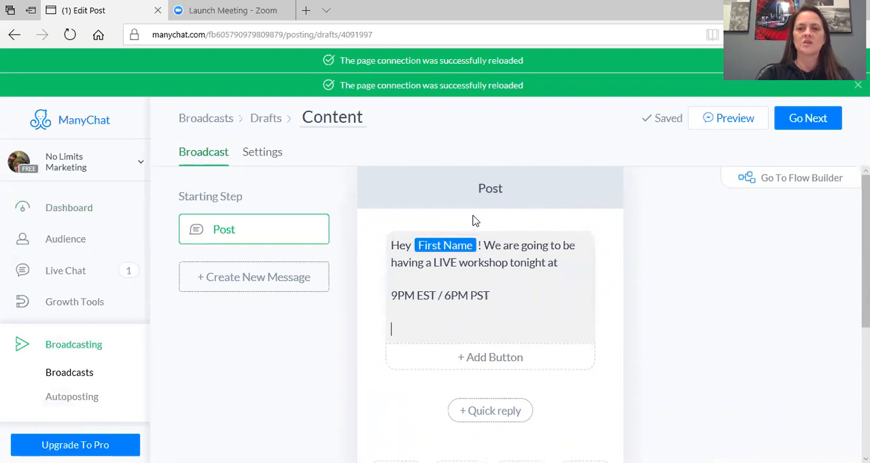
text(Are you Free to Watch?)
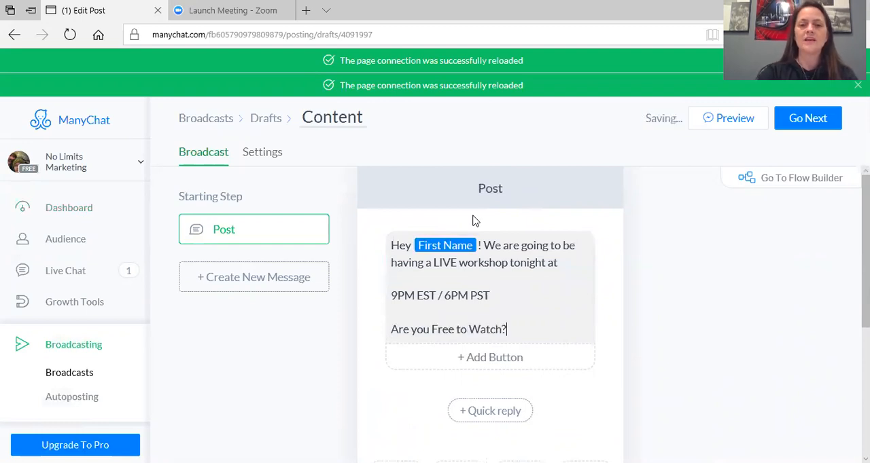
Add a button titled "Yes, I wanna watch" to the post and make it send a message
click(488, 360)
click(725, 138)
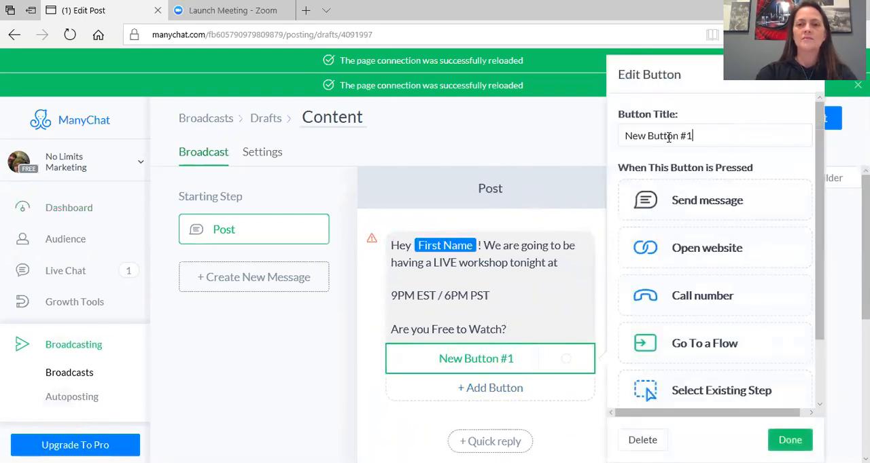
triple_click(620, 139)
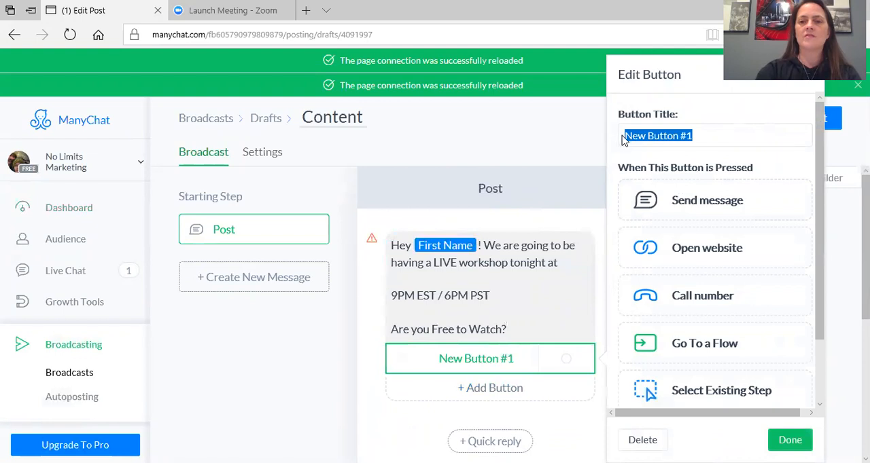
text(Yes, I )
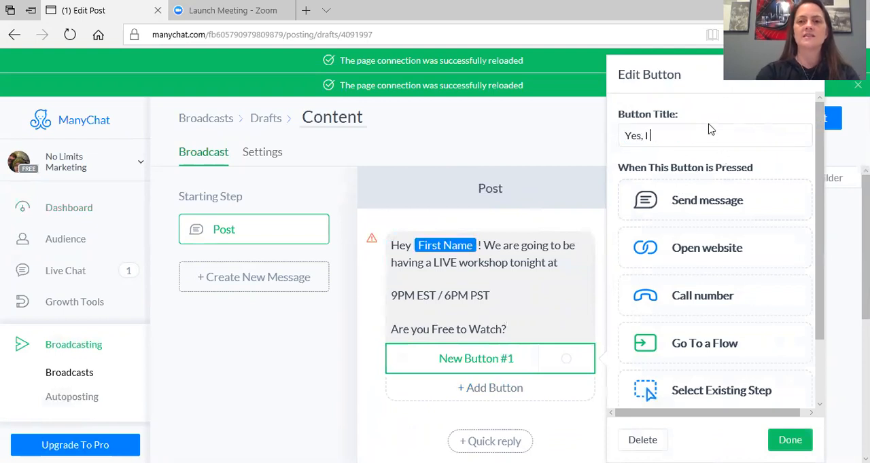
text(wanna watch)
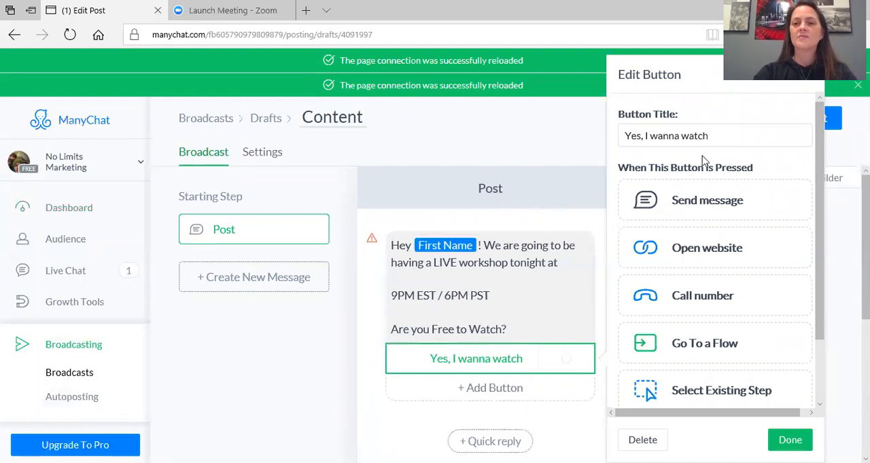
click(709, 201)
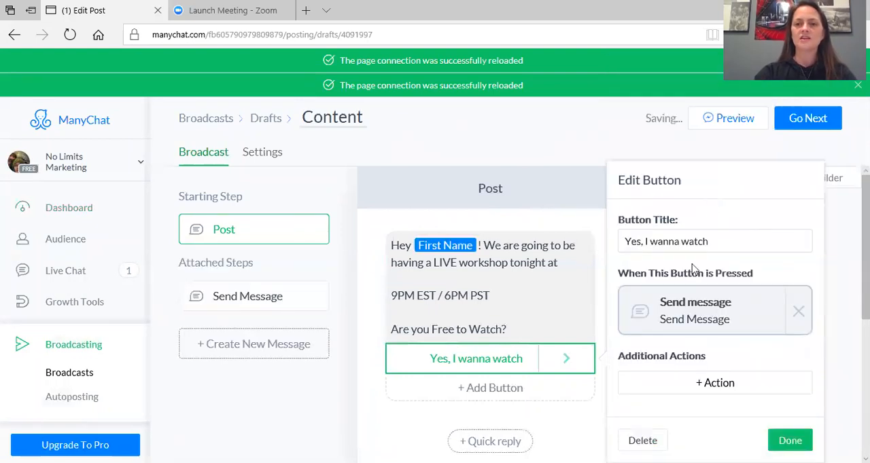
Open the message attached to the button and begin its text with "Awesome!" and the explosion emoji
click(689, 314)
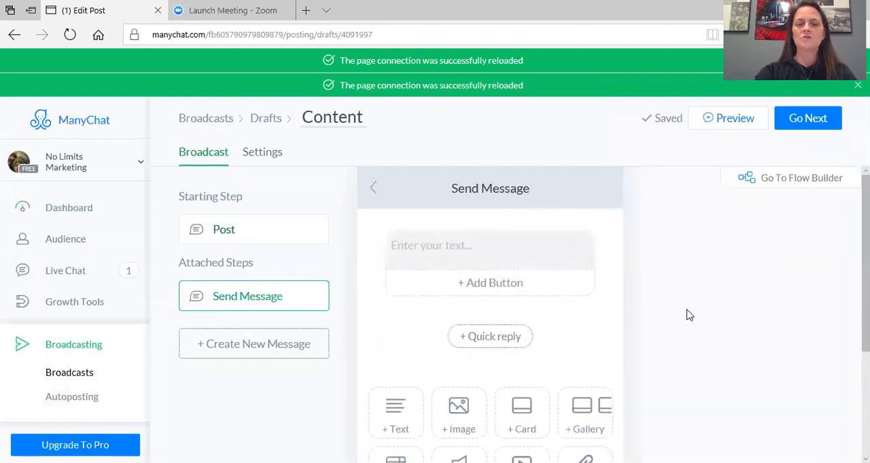
click(545, 252)
click(543, 252)
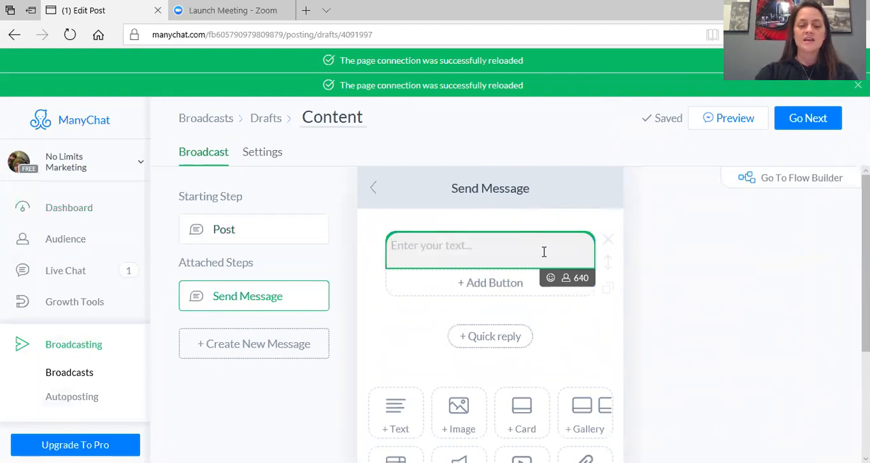
text(Awesome!)
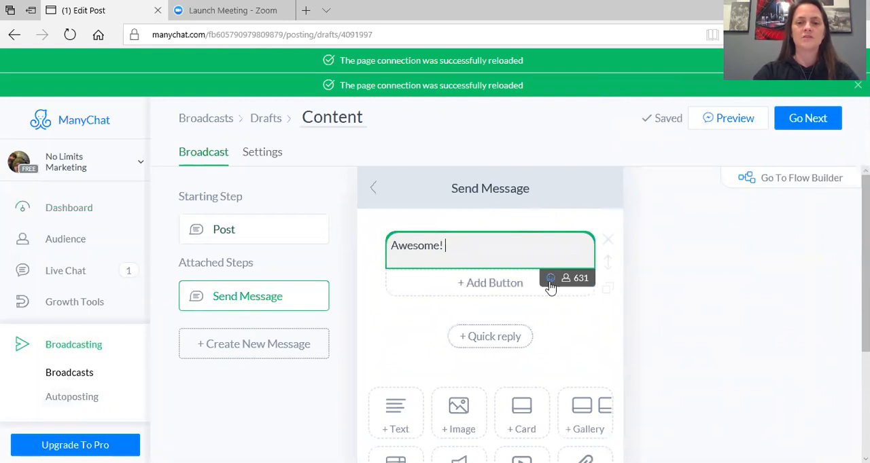
click(550, 278)
click(434, 356)
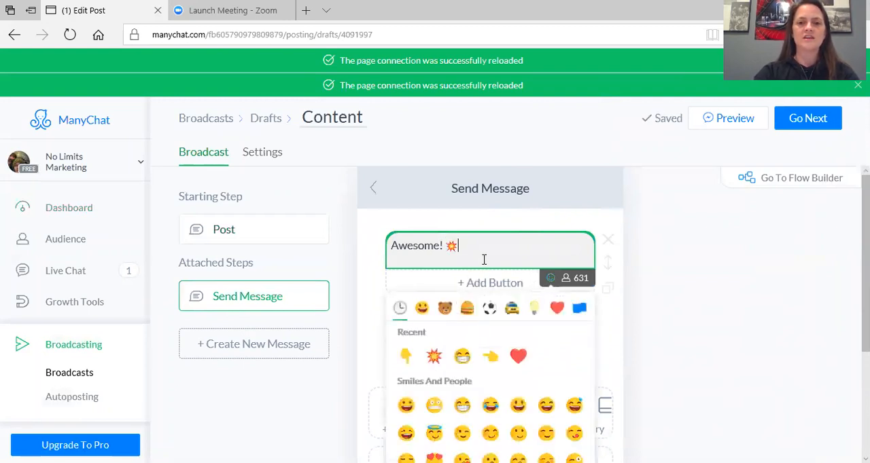
click(486, 253)
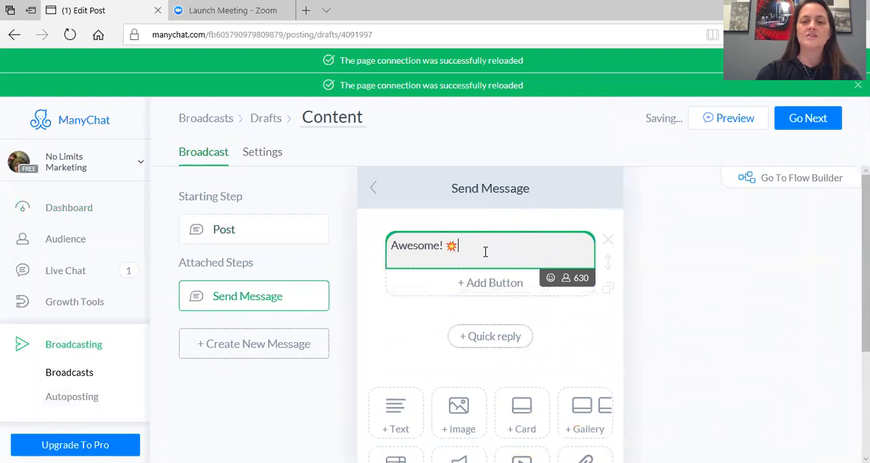
Continue the attached message's text with "All I need you to do is register to Save Your Spot"
text(All I need you to do is register to s)
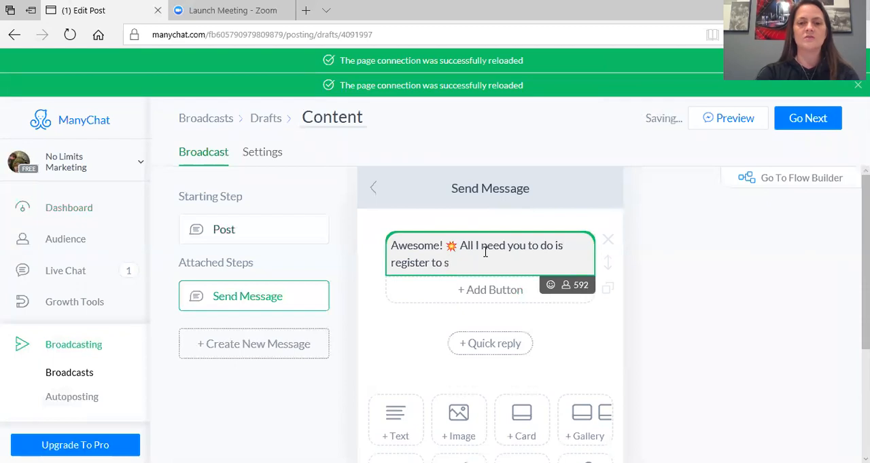
key(BackSpace)
text(Save You)
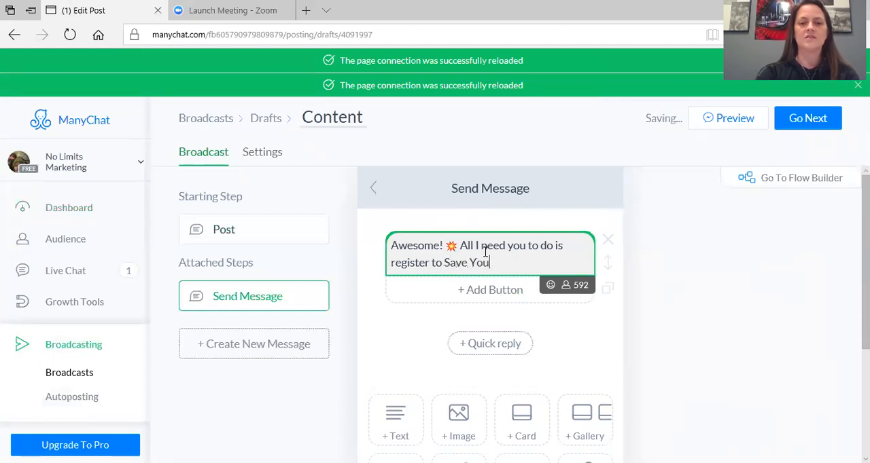
text(r Spot)
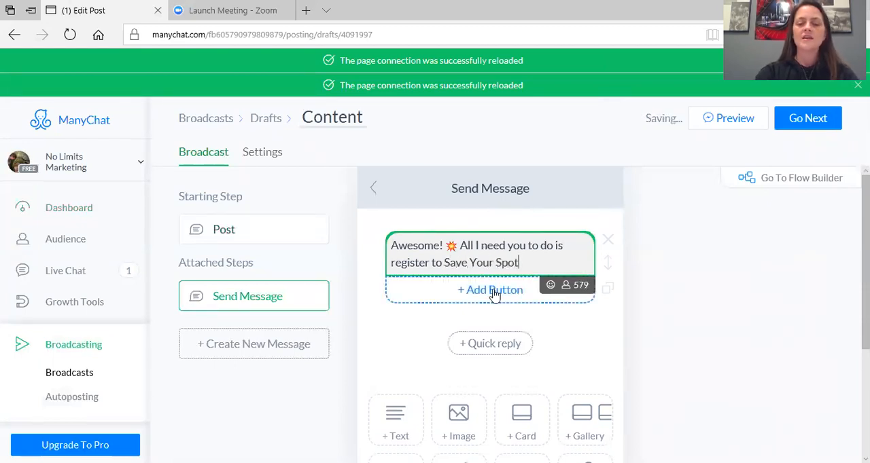
Add a button titled "Yes, Save My Spot!" to the attached message
click(494, 294)
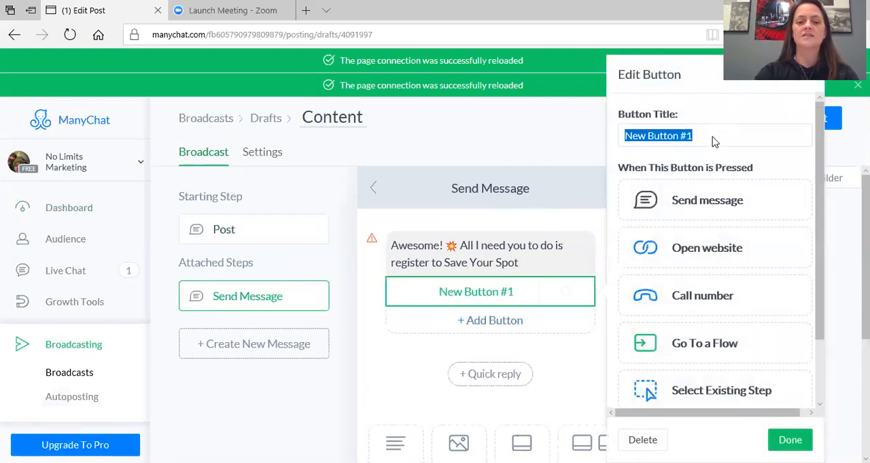
text(Yes, Sav)
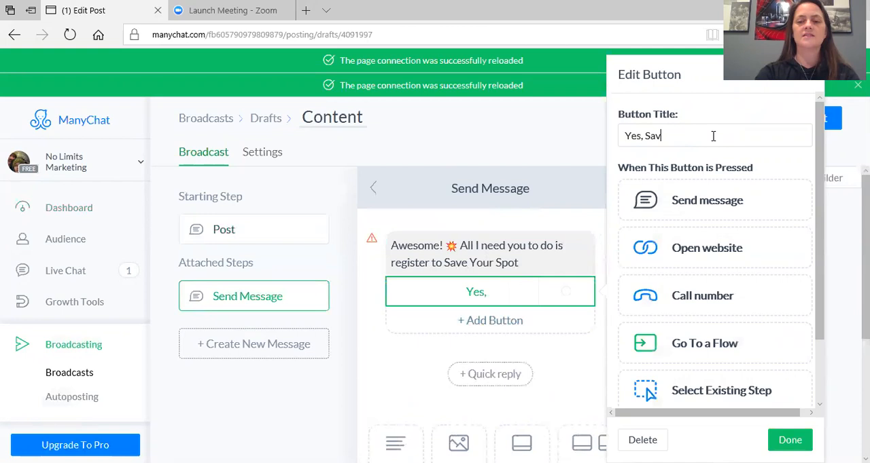
text(e My Spot)
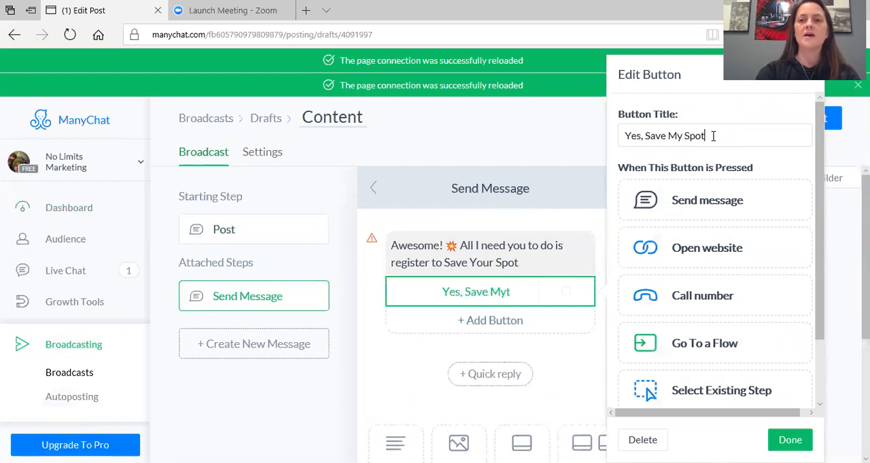
text(!)
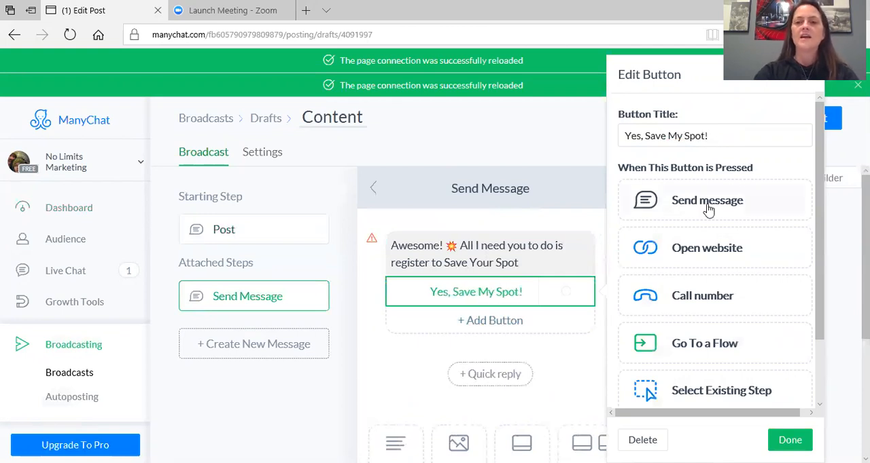
click(695, 251)
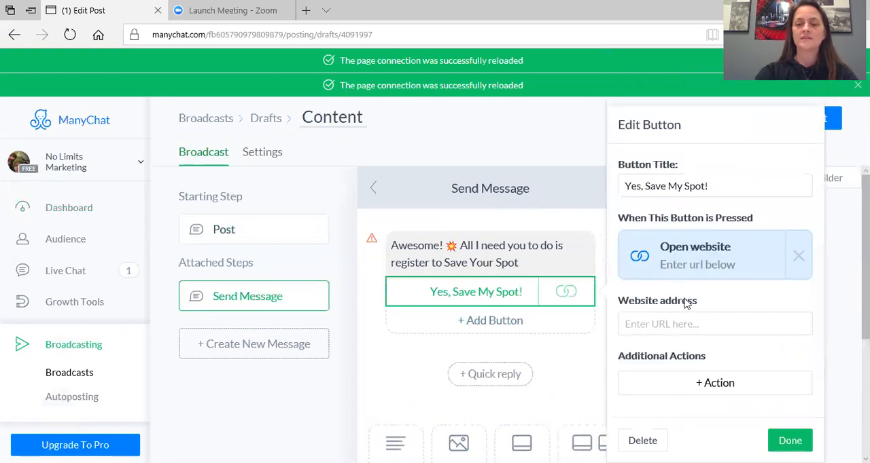
click(682, 324)
text(www.)
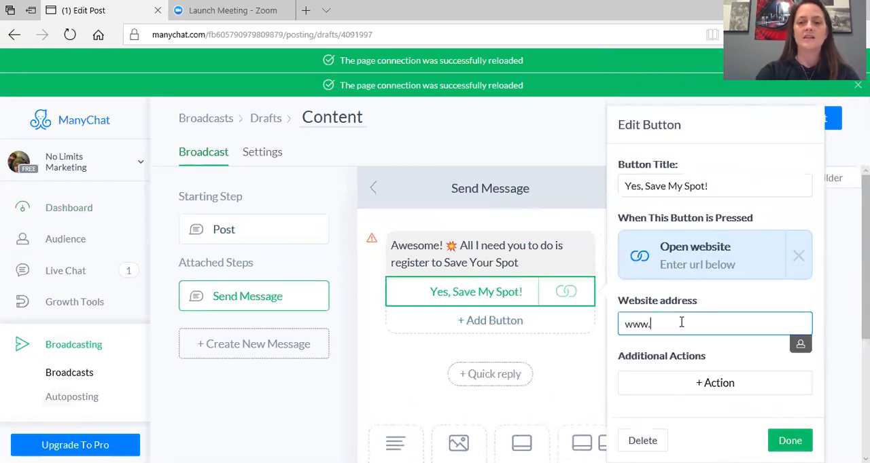
text(lquitwi)
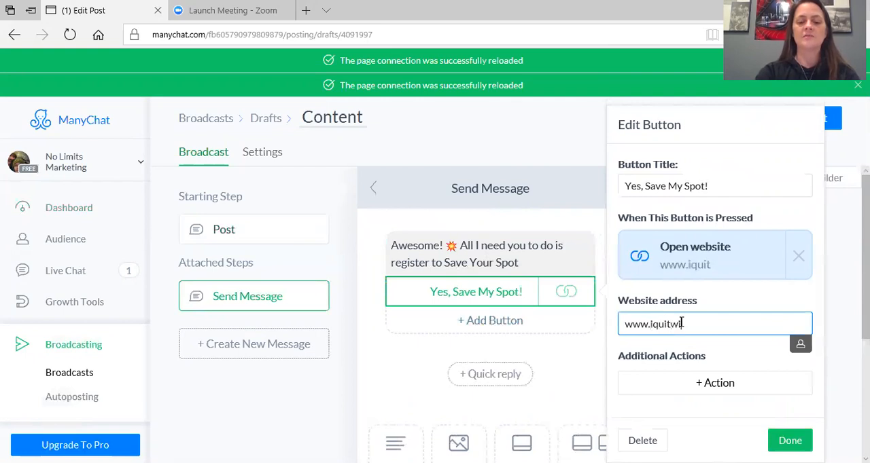
text(thasmile.com)
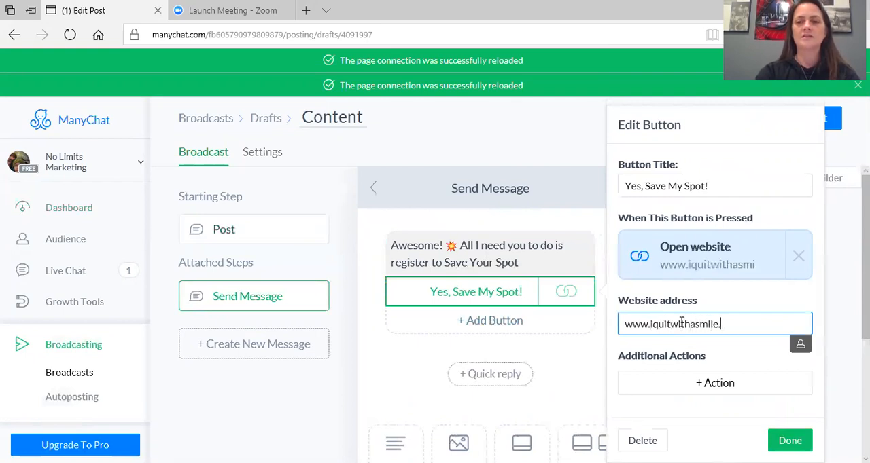
click(786, 439)
click(493, 239)
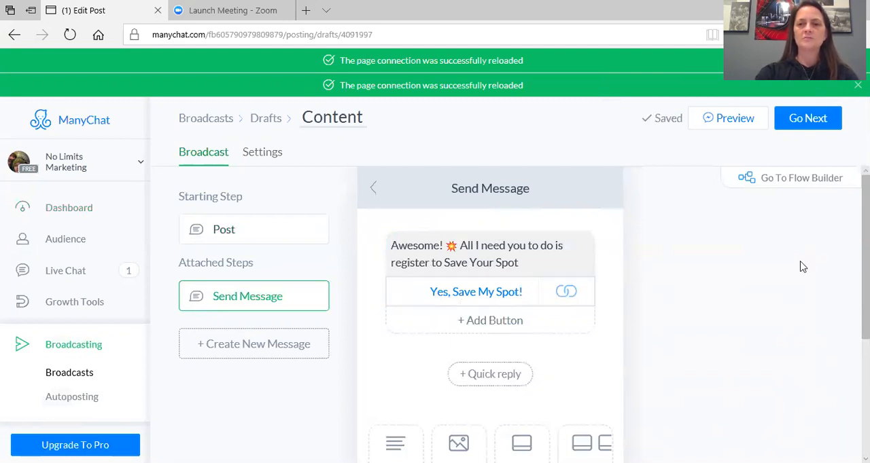
Add a typing delay to the attached message and set its delay time to 5 seconds
drag(865, 258, 865, 361)
click(457, 385)
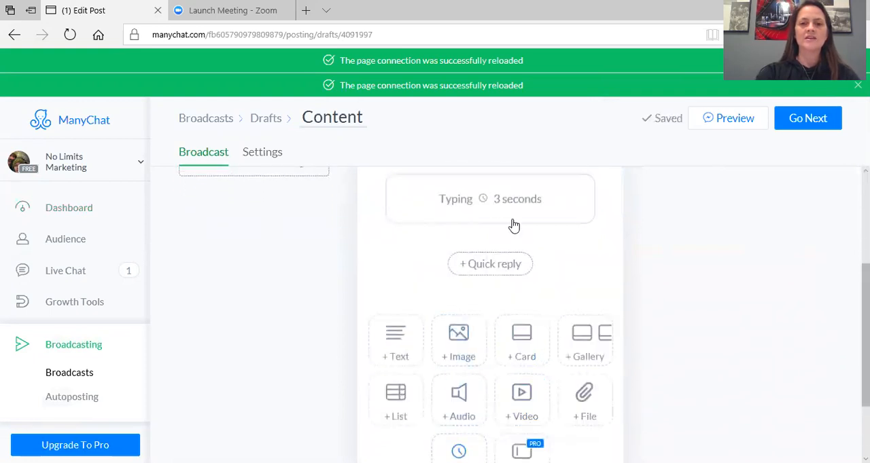
click(509, 197)
text(5)
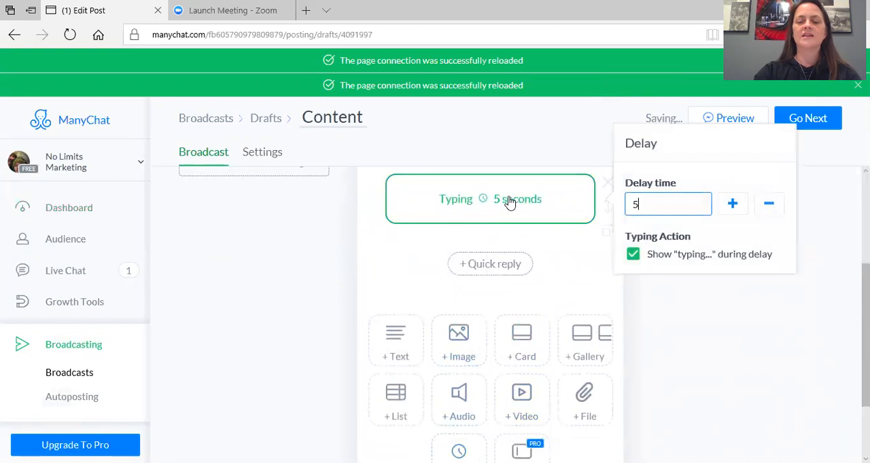
click(571, 248)
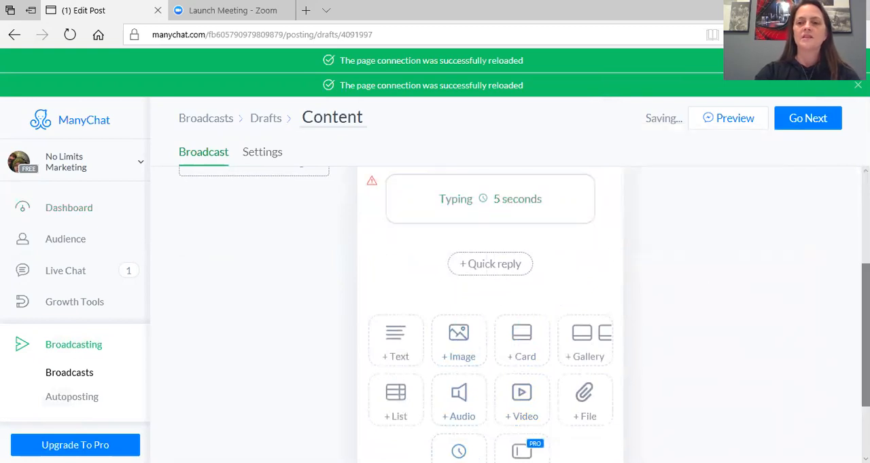
Move the typing delay above the text block in the attached message
scroll(842, 302, up, 3)
mouse_move(607, 364)
drag(609, 368, 595, 230)
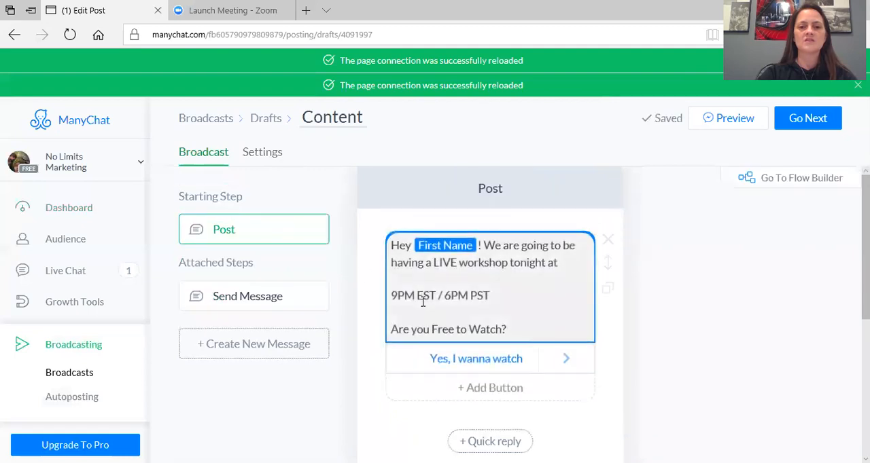
Add a second button titled "No Not Free Tonight" to the Post and make it send a message
click(486, 385)
click(725, 136)
text(No)
triple_click(725, 136)
text(No Not Free Tonight)
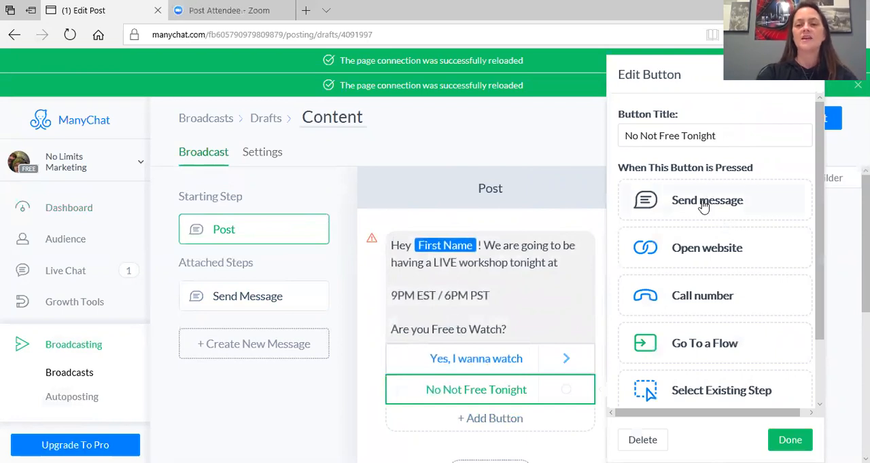
click(703, 204)
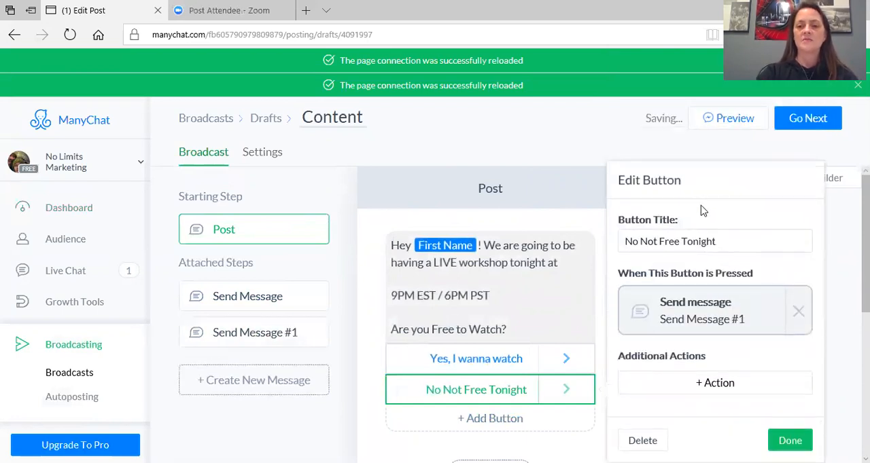
Open the message attached to the "No Not Free Tonight" button and begin its text with "No worries."
click(693, 303)
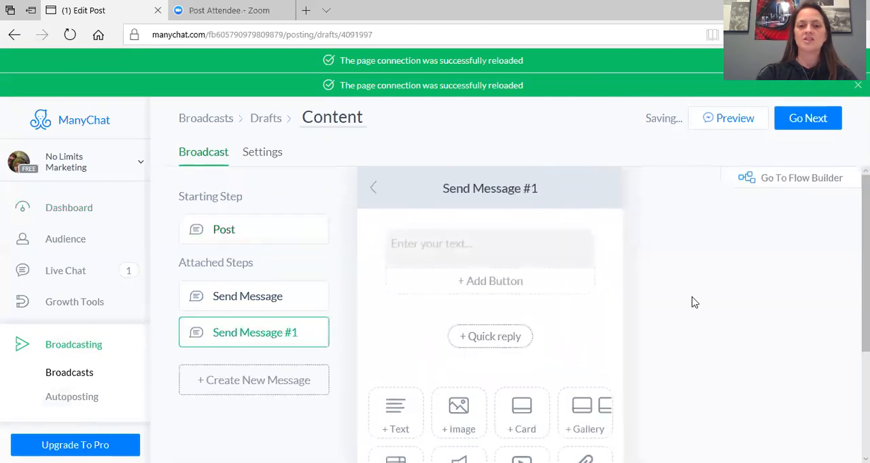
click(509, 242)
text(No wor)
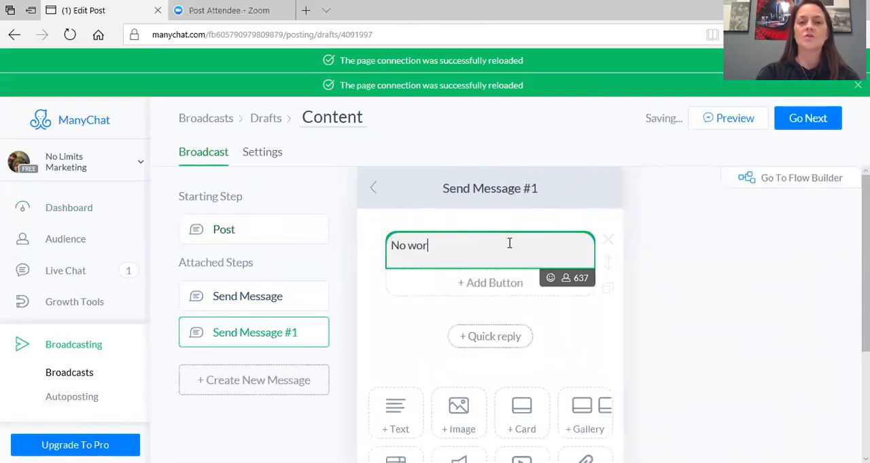
text(ried.)
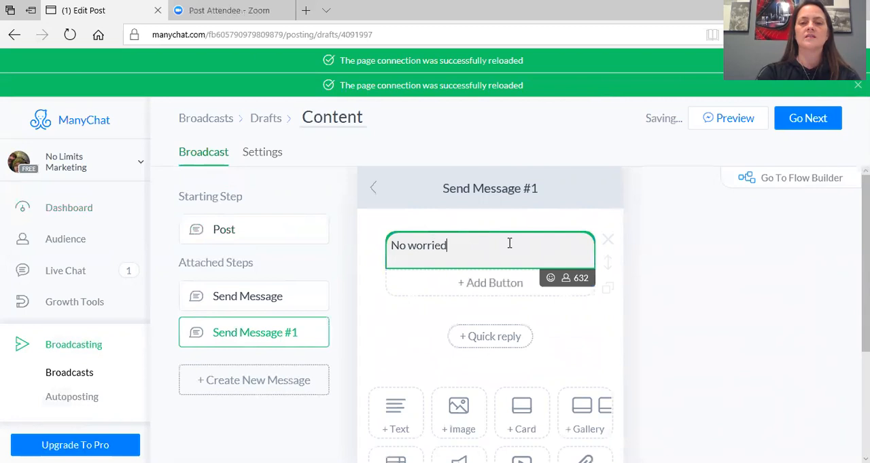
key(BackSpace)
key(BackSpace)
text(s. I can)
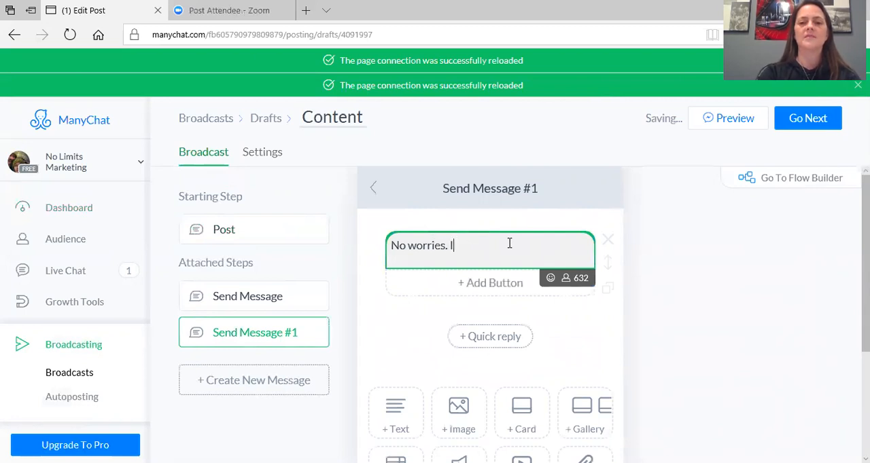
key(BackSpace)
key(BackSpace)
key(BackSpace)
key(BackSpace)
key(BackSpace)
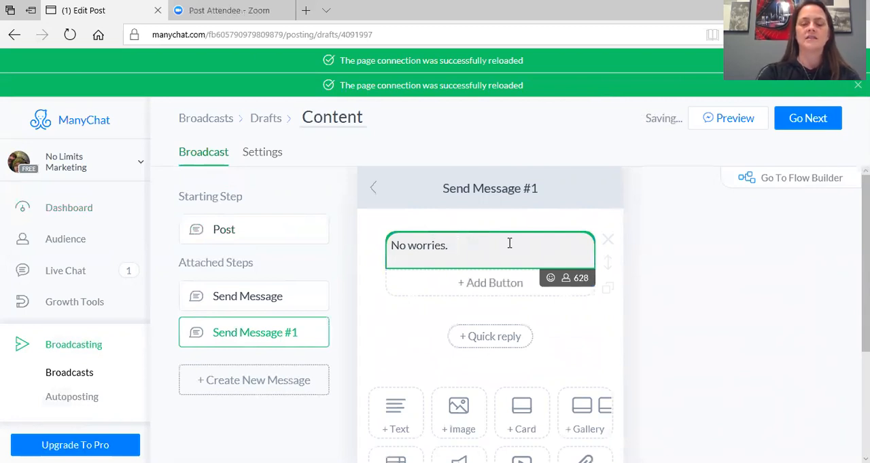
Continue the message text with "I can send you the replay tomorrow morning if you register."
text(I can se)
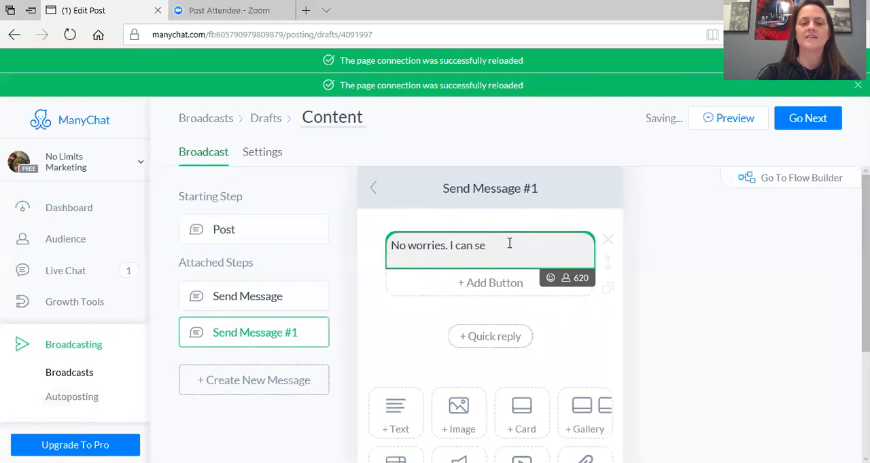
text(nd you the rep)
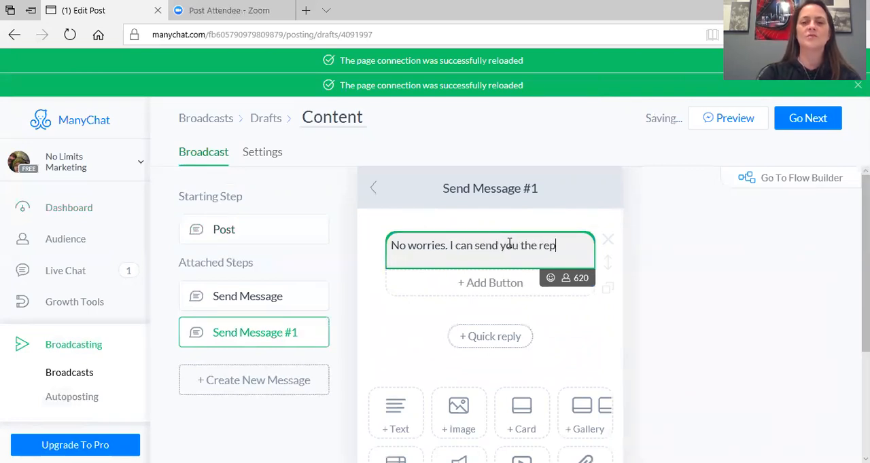
text(lay tomorrow moring)
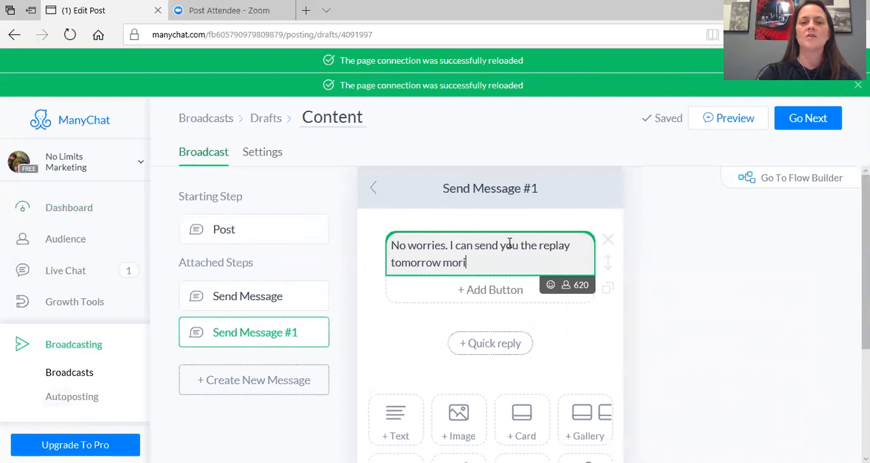
key(BackSpace)
key(BackSpace)
text(nin)
key(BackSpace)
key(BackSpace)
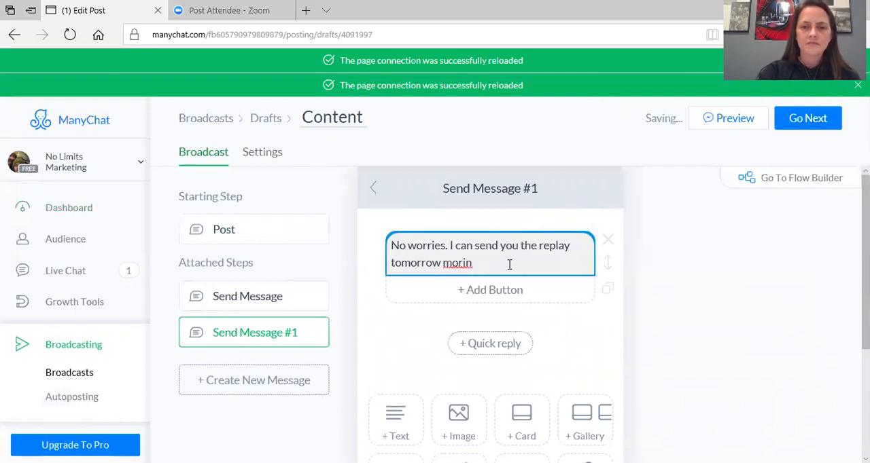
click(509, 264)
key(BackSpace)
key(BackSpace)
text(ning if you regsiter)
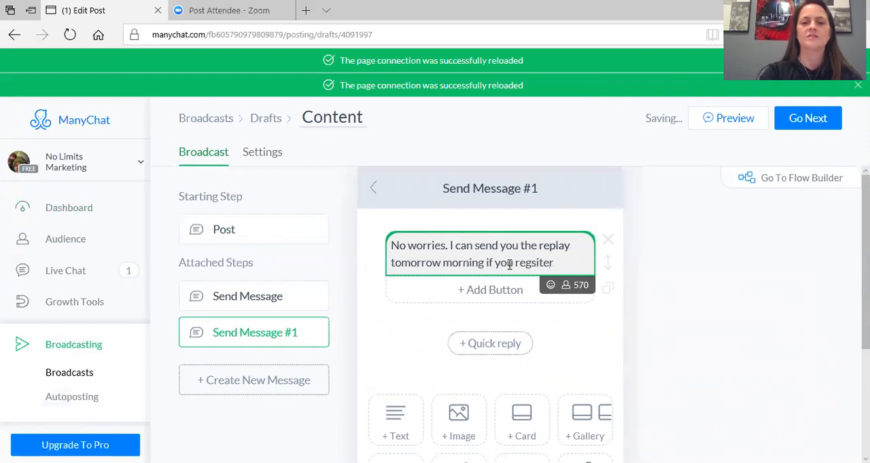
key(BackSpace)
key(BackSpace)
key(BackSpace)
key(BackSpace)
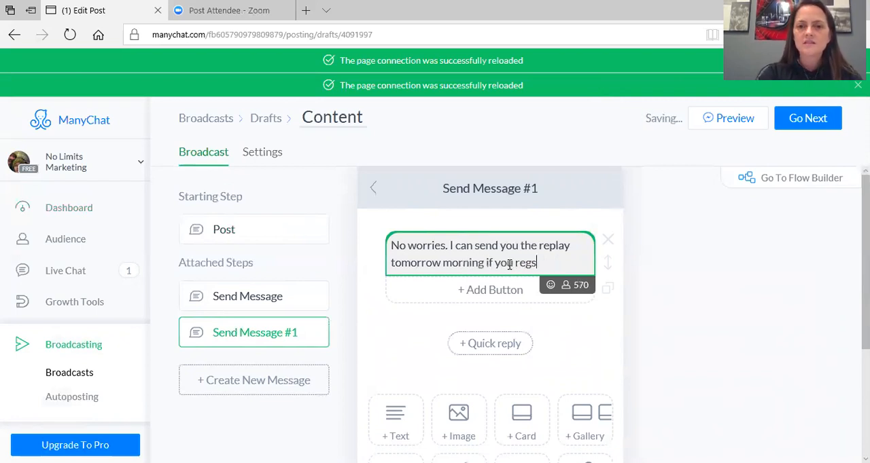
text(ister.)
Append the downward-pointing finger emoji to the replay message's text
click(547, 286)
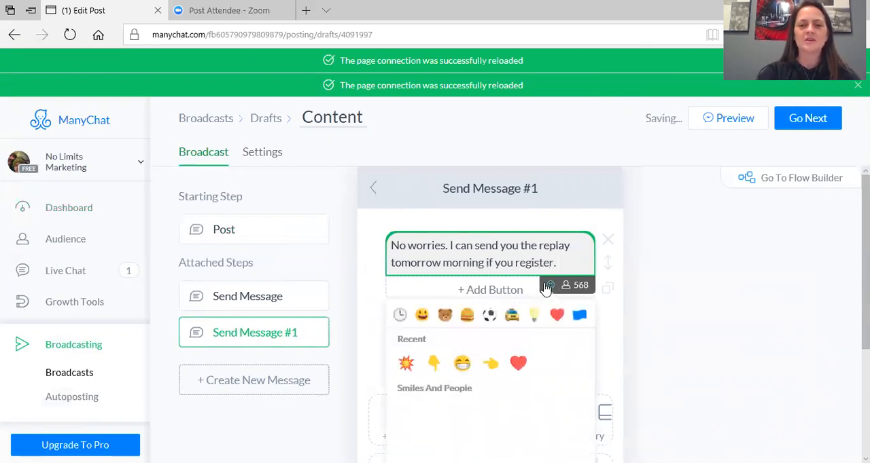
click(434, 364)
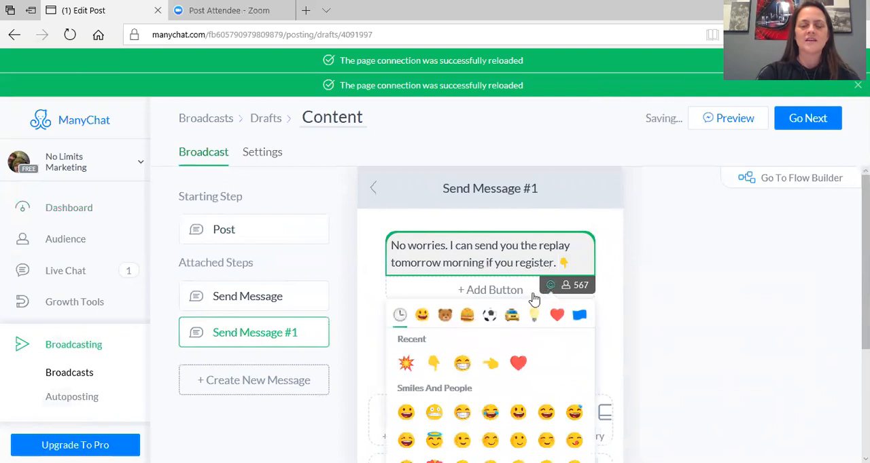
click(506, 291)
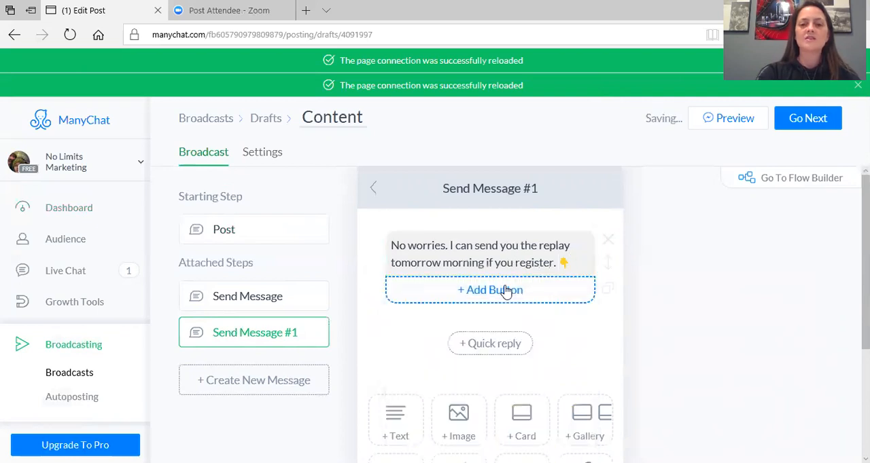
Add a button titled "Send Me the Replay" to the "No worries" message
click(506, 292)
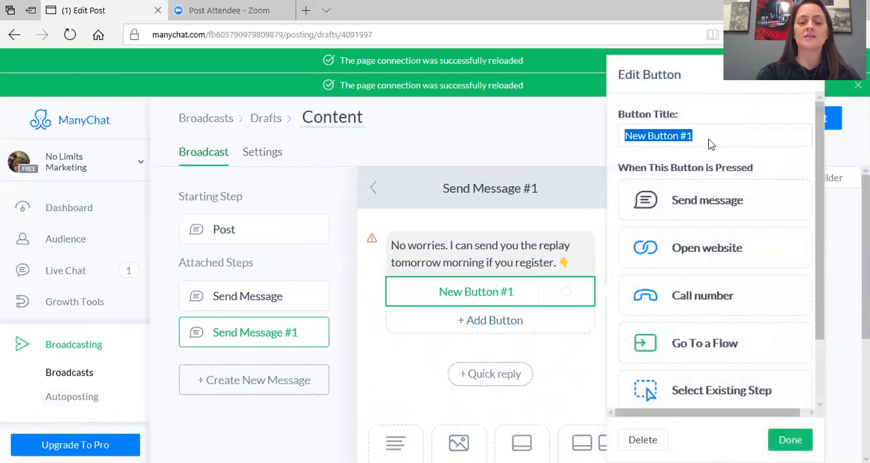
text(Send e)
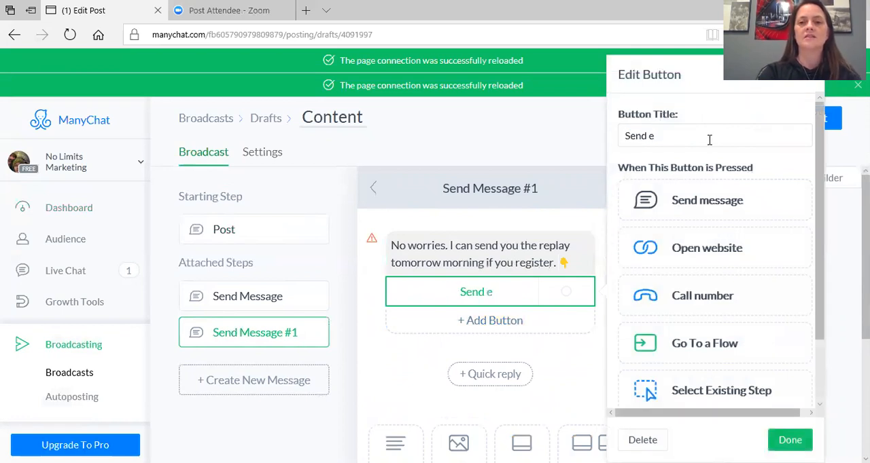
triple_click(704, 136)
key(BackSpace)
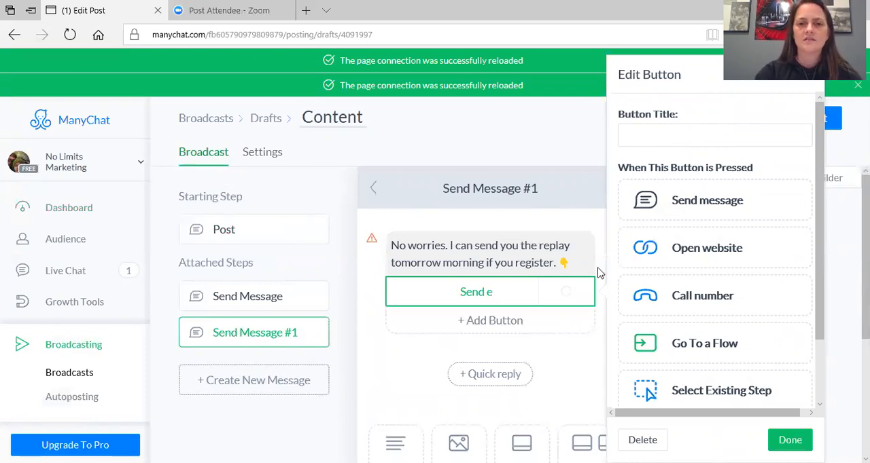
click(529, 299)
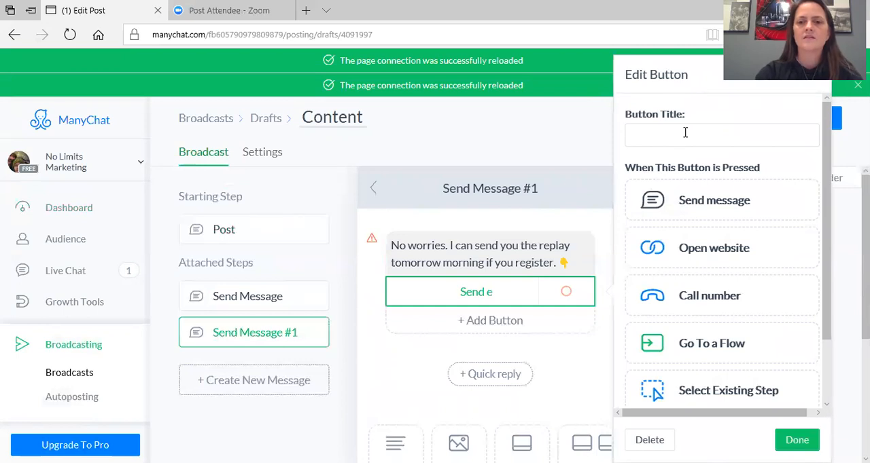
click(563, 135)
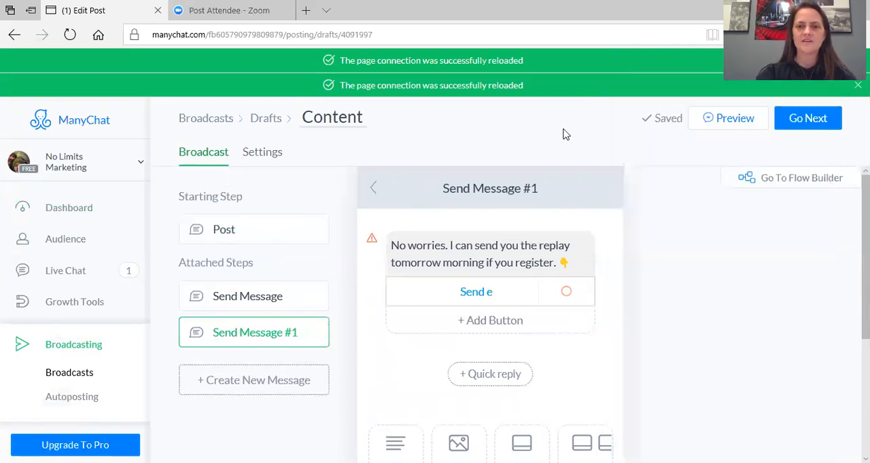
click(538, 293)
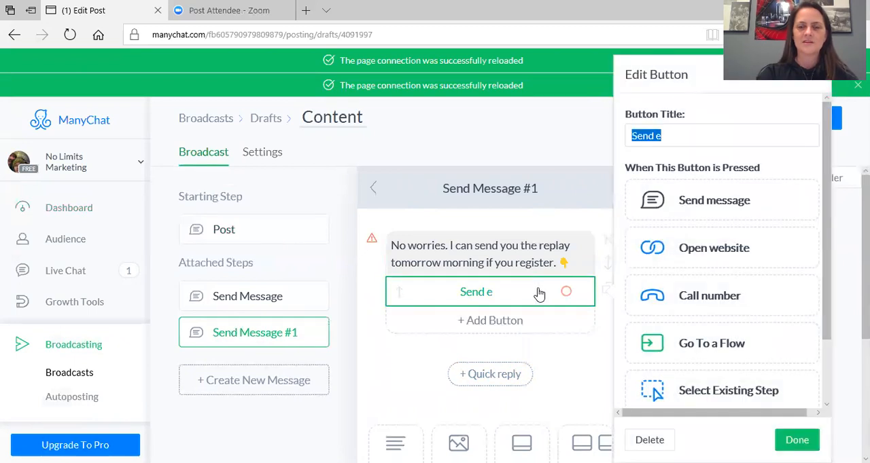
text(Send Me the Repla)
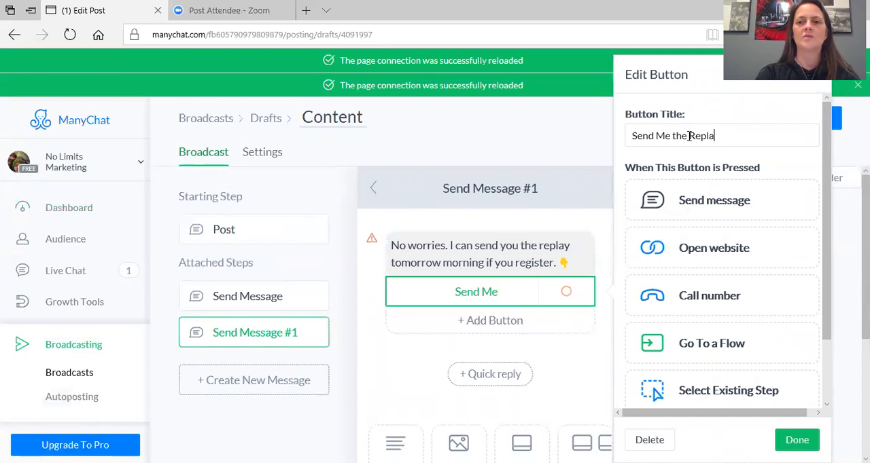
text(y)
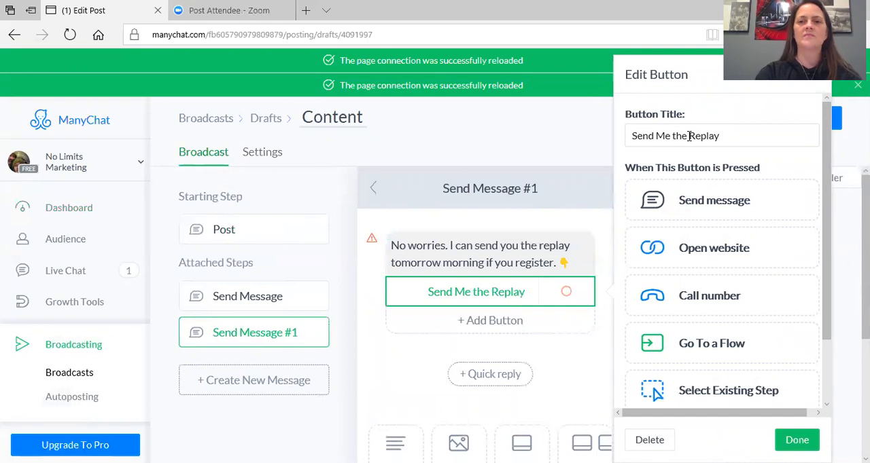
click(713, 254)
click(698, 328)
text(www.iquit)
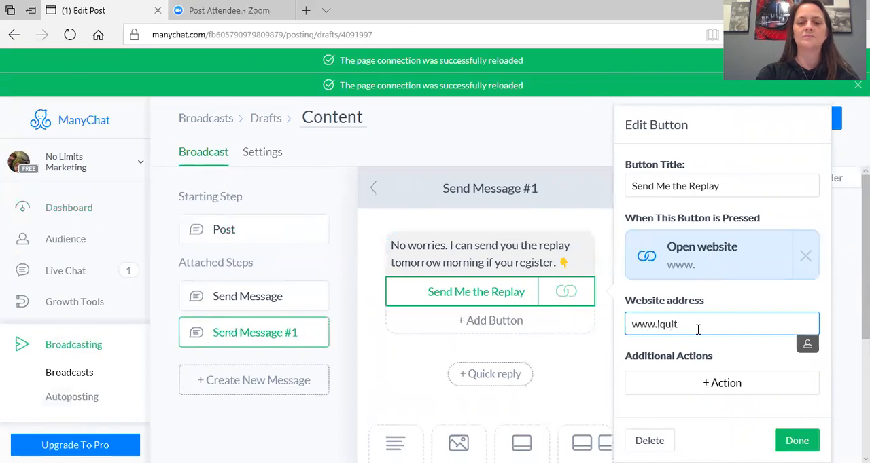
text(withasmile.com)
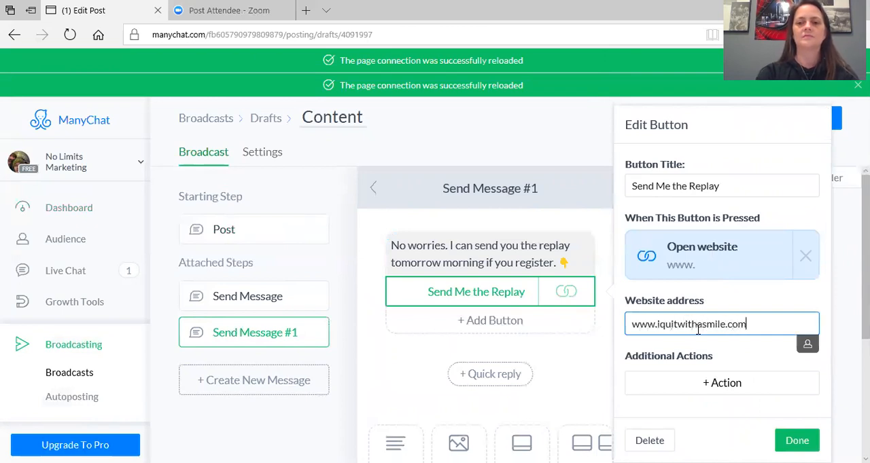
key(Return)
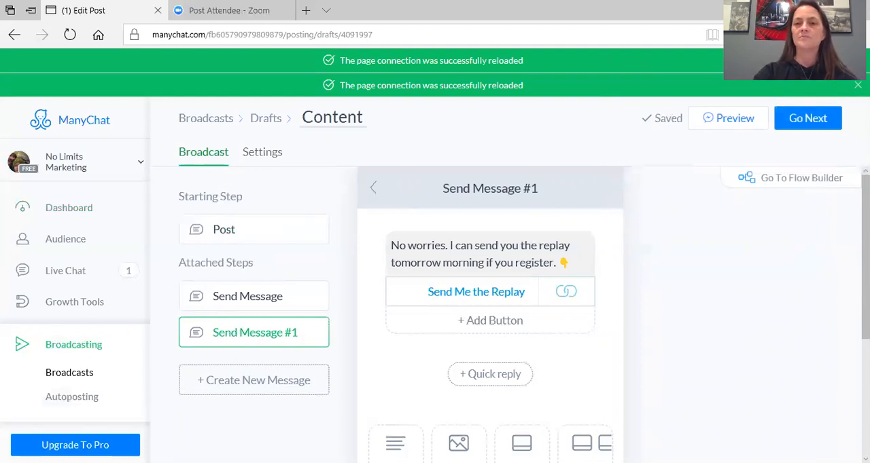
Proceed to the broadcast settings and add a targeting condition that the tag isn't "opted in"
click(809, 119)
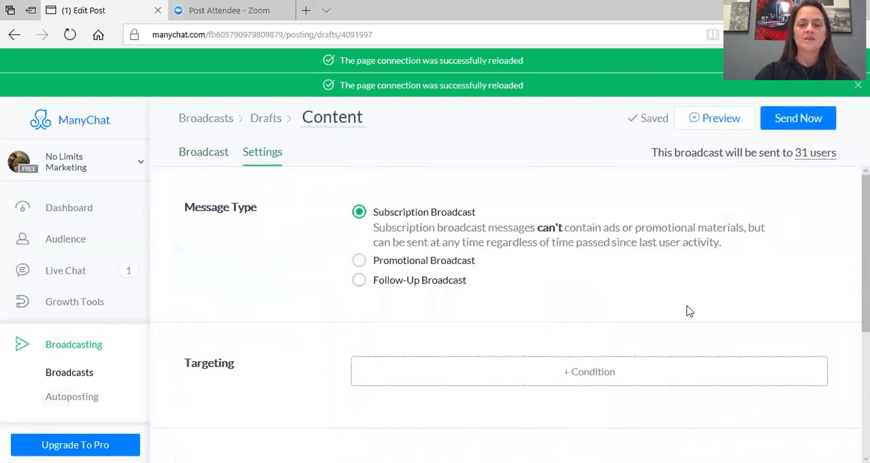
click(603, 373)
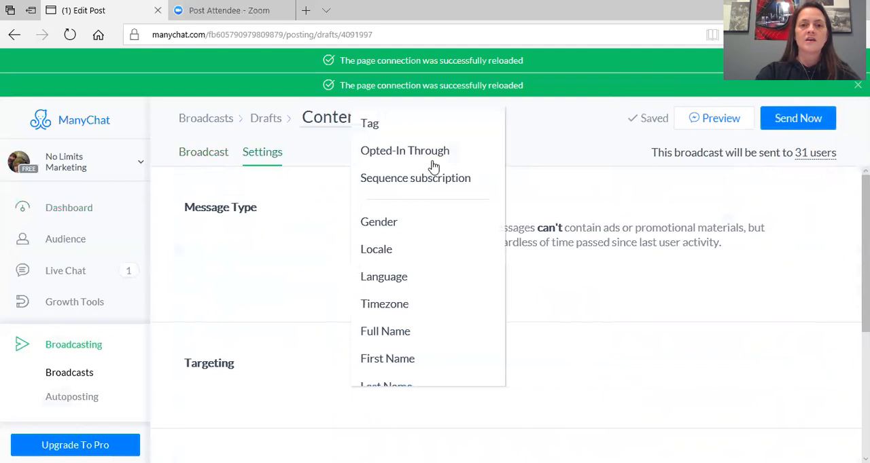
click(401, 130)
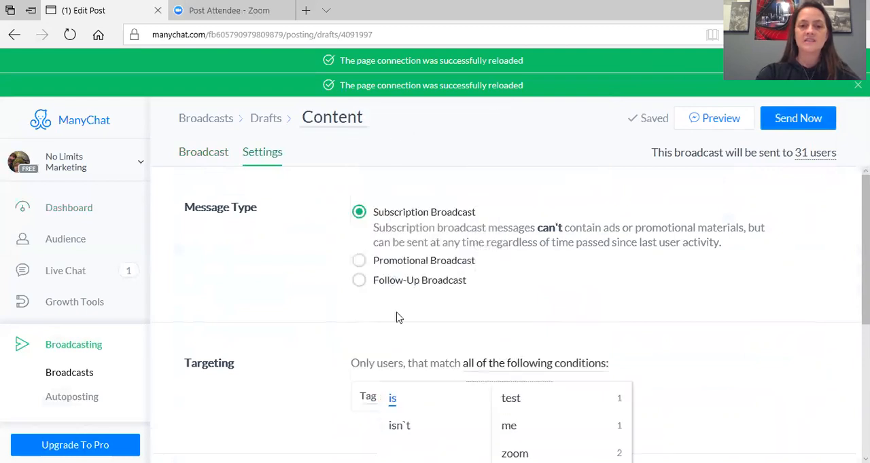
click(399, 425)
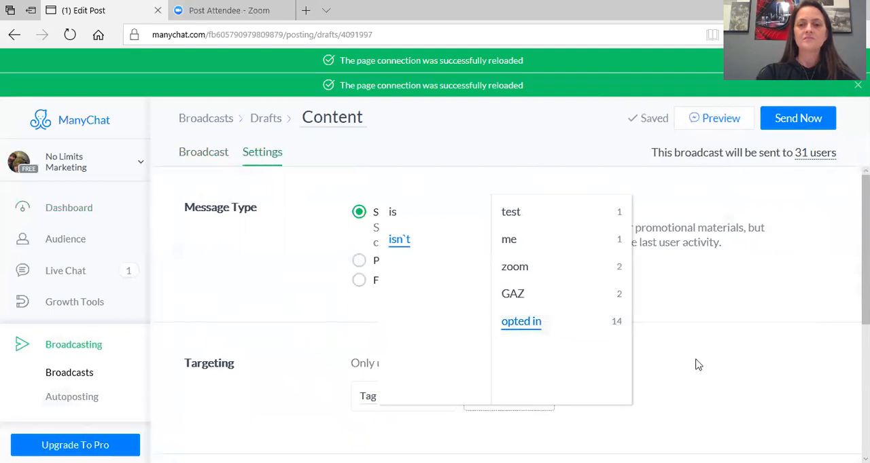
click(705, 294)
Add a second targeting condition that the tag isn't "GAZ"
click(516, 398)
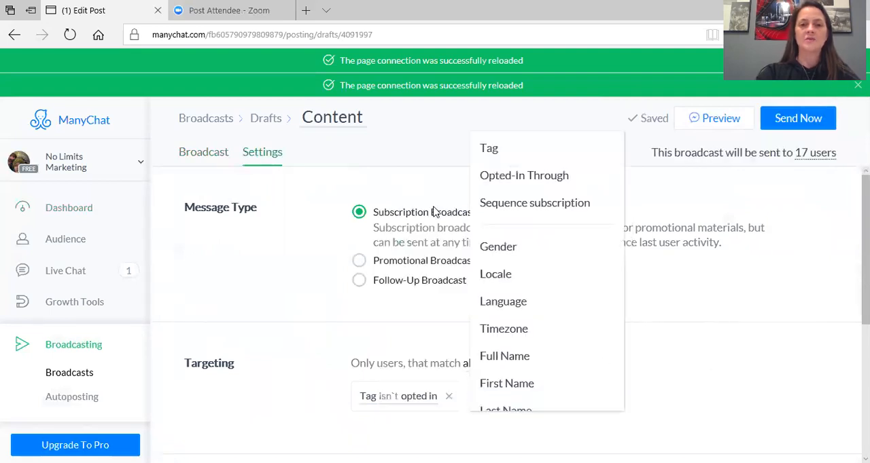
click(491, 148)
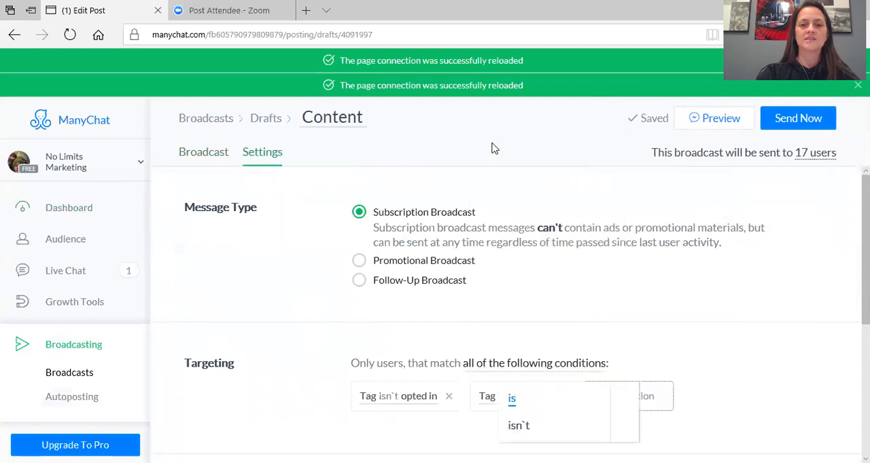
click(518, 426)
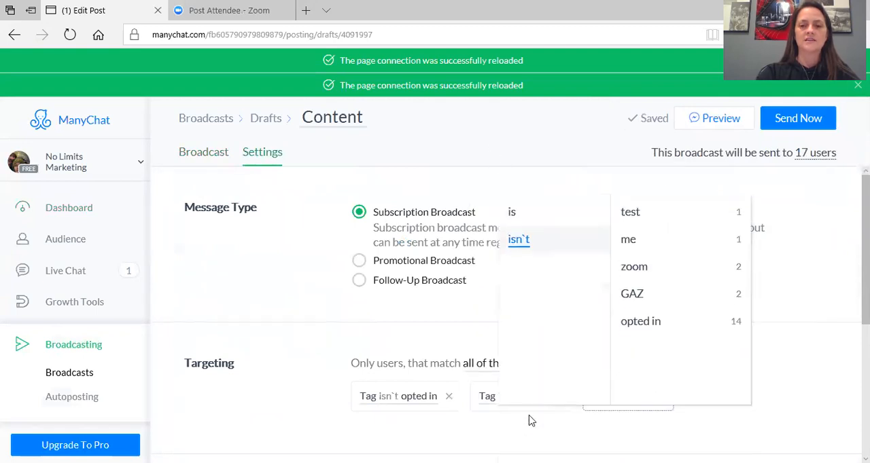
click(652, 297)
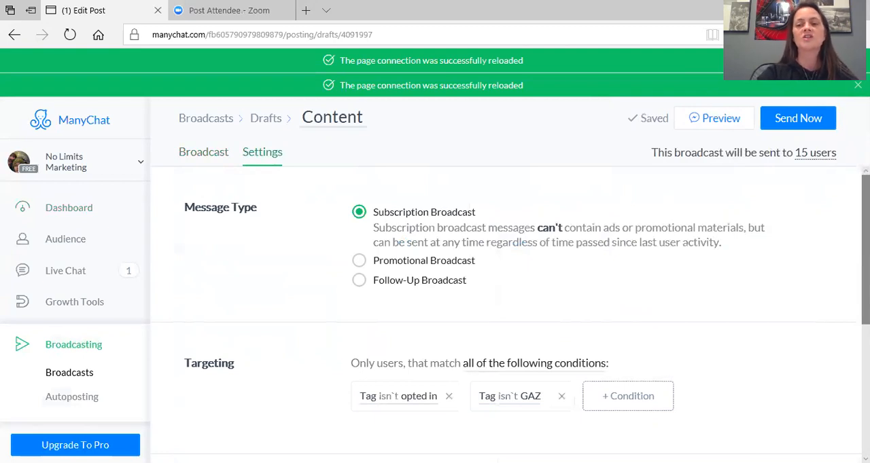
Schedule the broadcast for later, on February 19, 2018 at 11:49 AM
scroll(510, 312, down, 3)
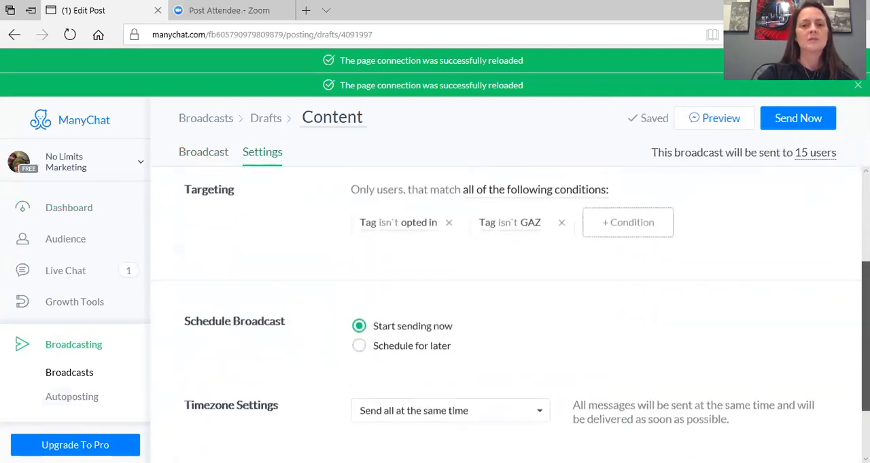
scroll(420, 344, down, 1)
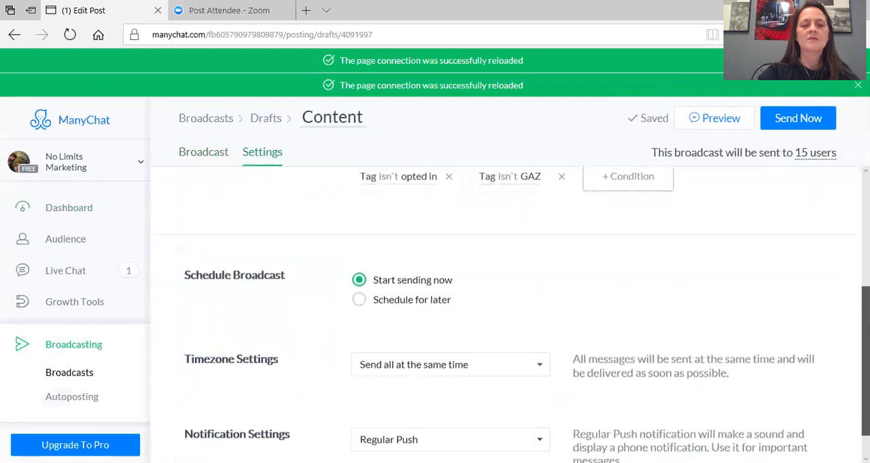
click(408, 303)
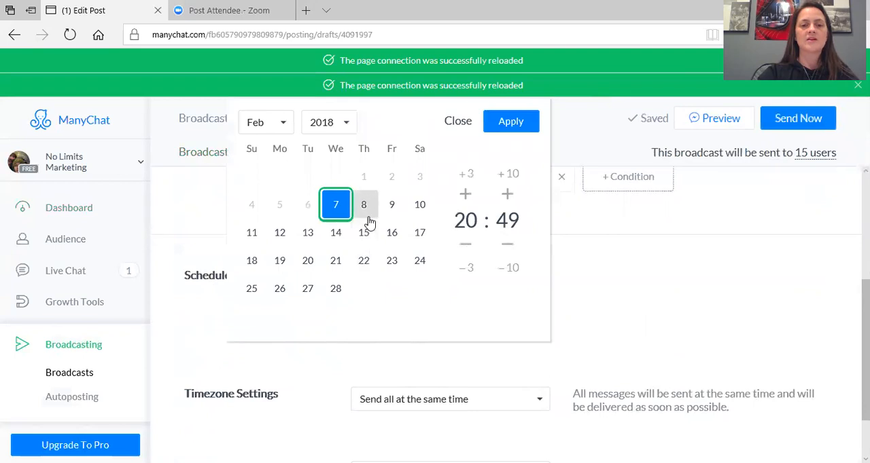
click(282, 260)
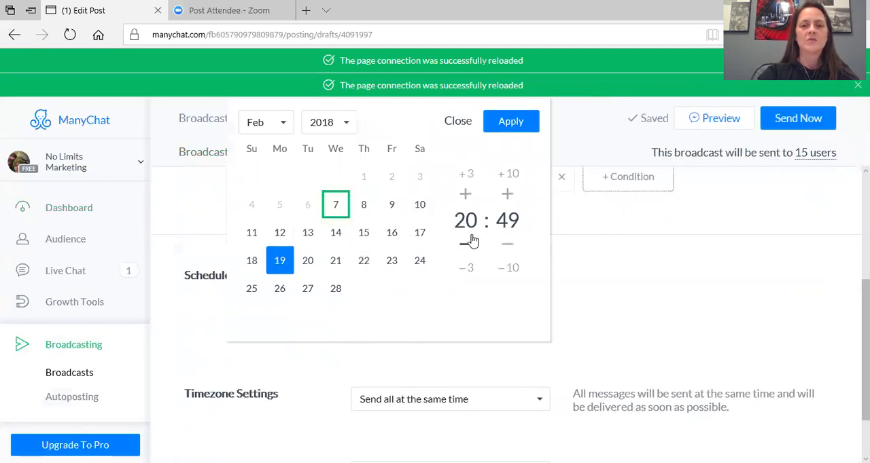
click(466, 195)
click(465, 250)
click(464, 250)
click(465, 250)
click(464, 250)
click(465, 250)
click(465, 249)
click(466, 249)
click(465, 249)
click(466, 249)
click(466, 249)
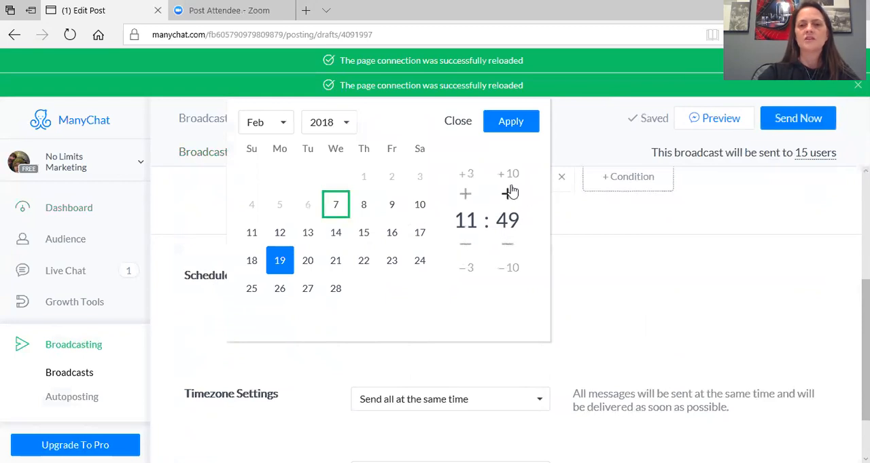
click(521, 131)
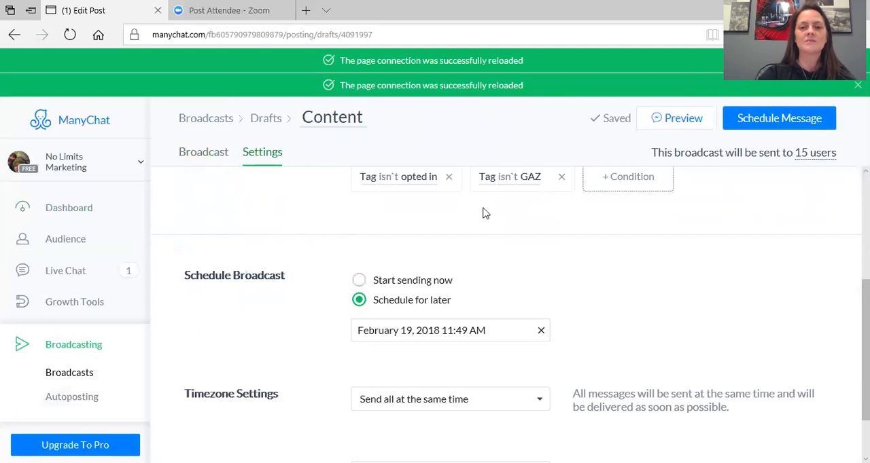
Set the timezone handling to Time travel and schedule the message
click(537, 402)
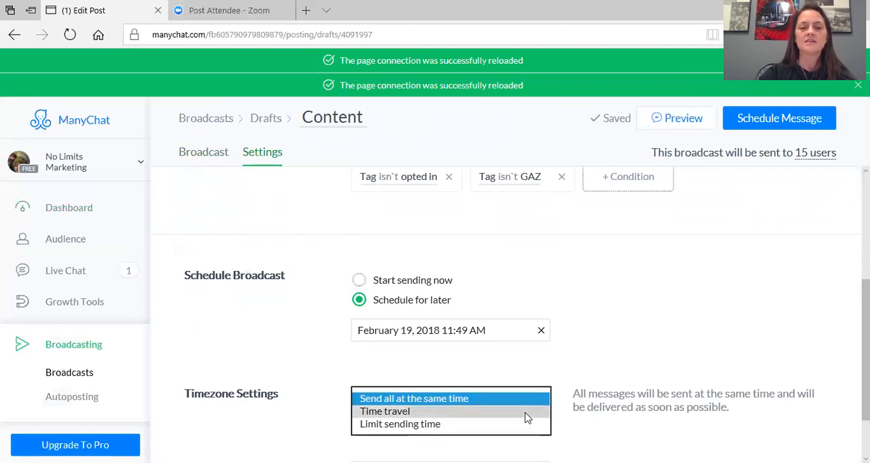
click(527, 412)
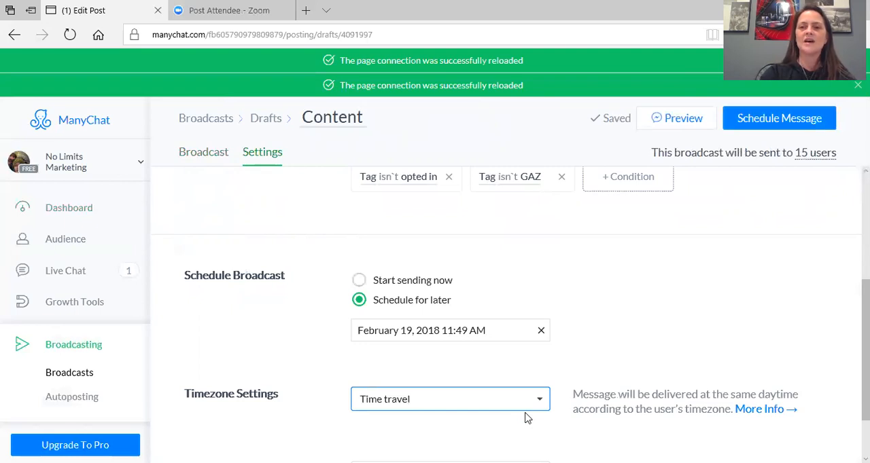
click(813, 118)
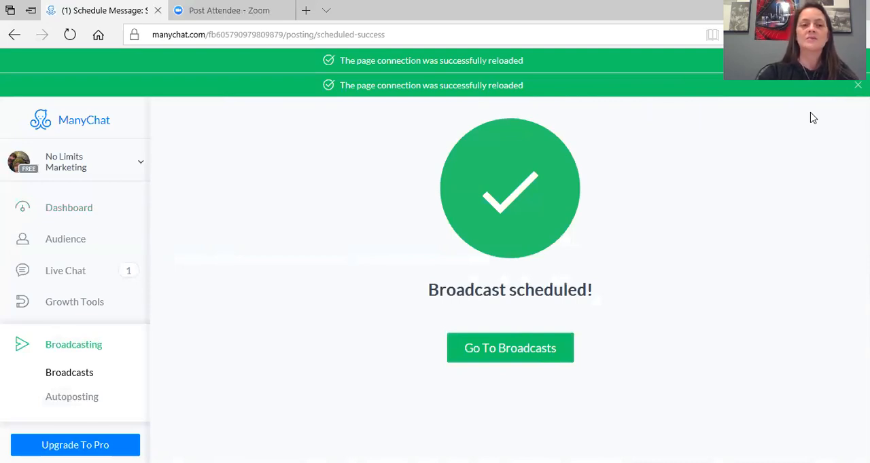
Create a new broadcast from the broadcasts list and insert the collision emoji in its Post text
click(86, 349)
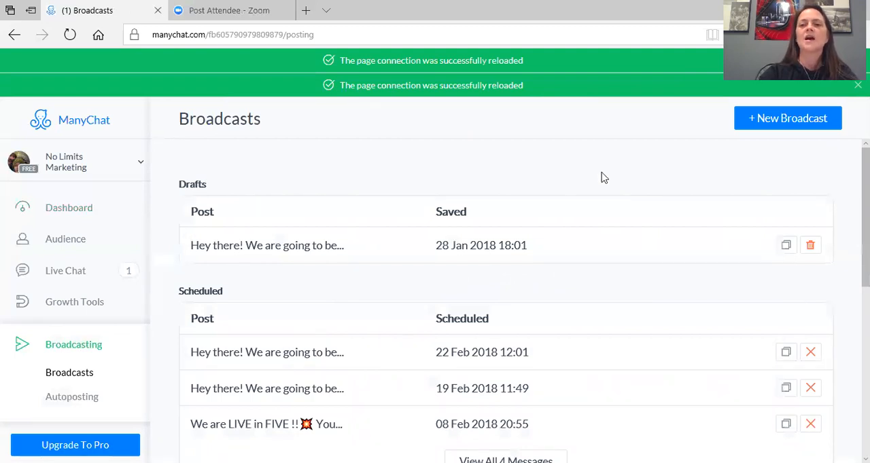
click(761, 127)
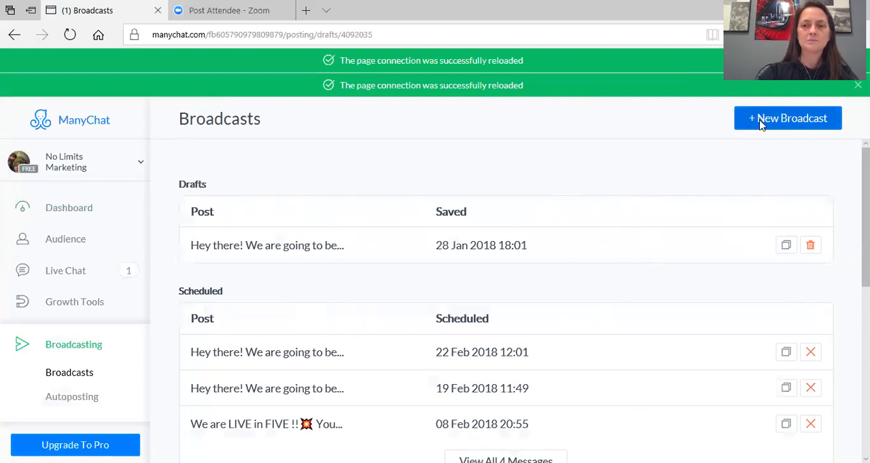
click(476, 248)
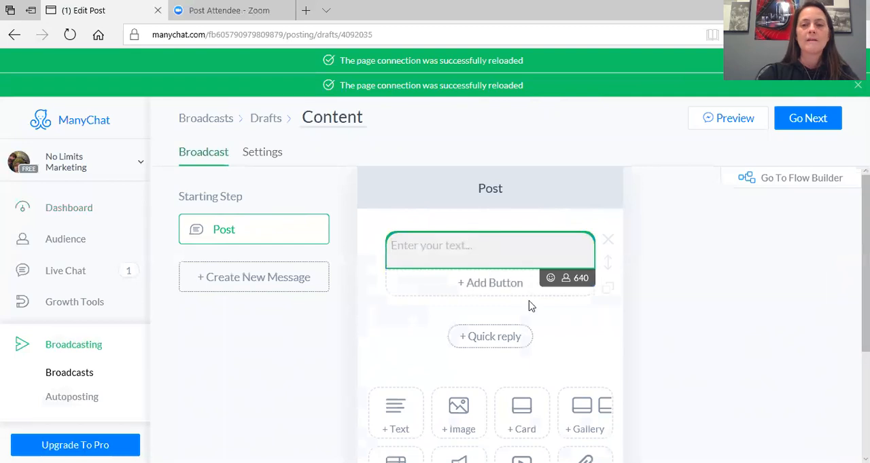
click(551, 282)
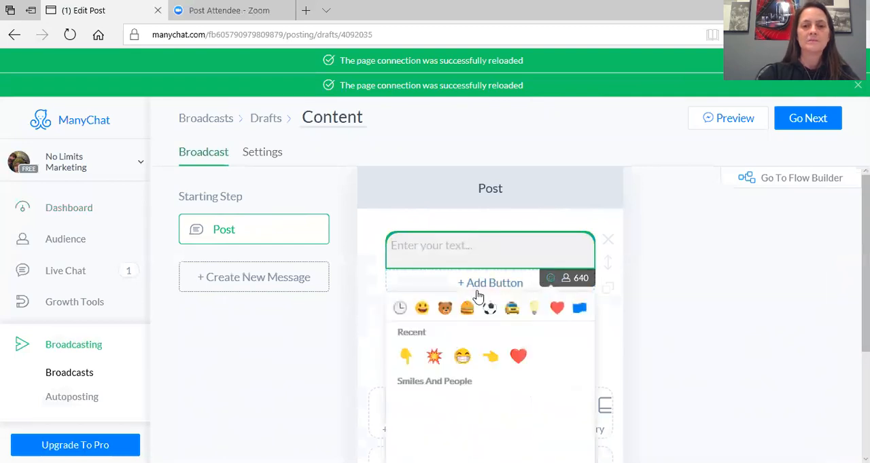
click(432, 354)
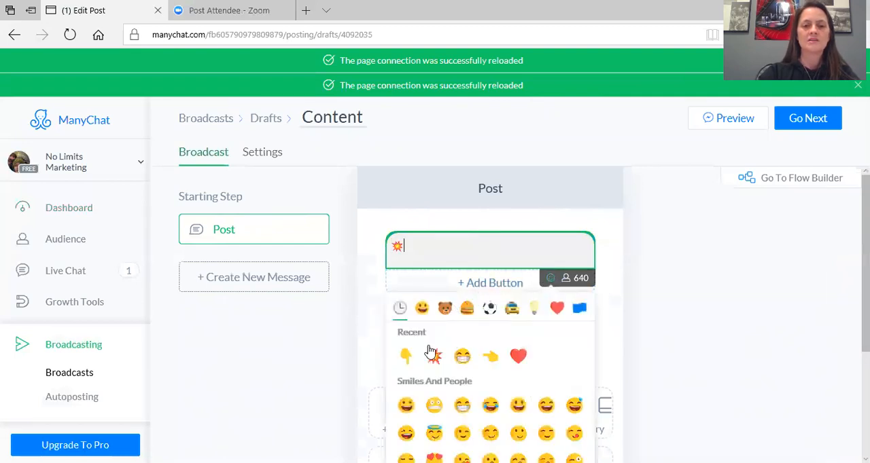
Add "We are LIVE in FIVE" after the collision emoji in the Post text
click(453, 246)
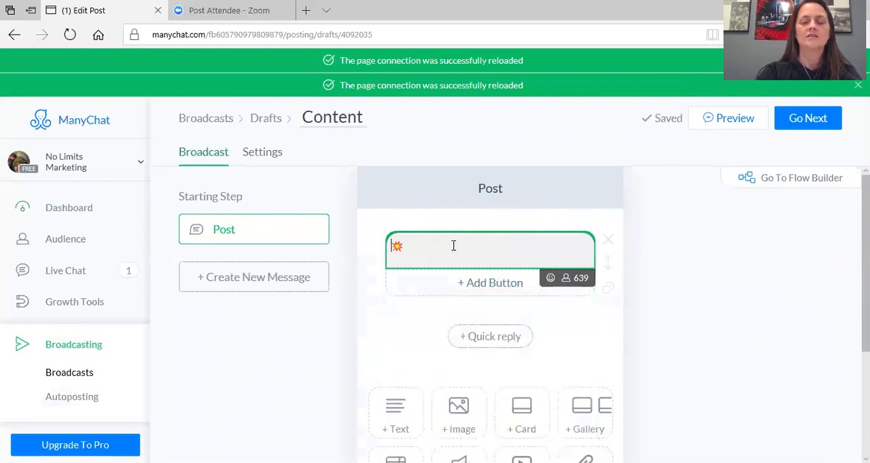
text(We are LIVE in FIVE)
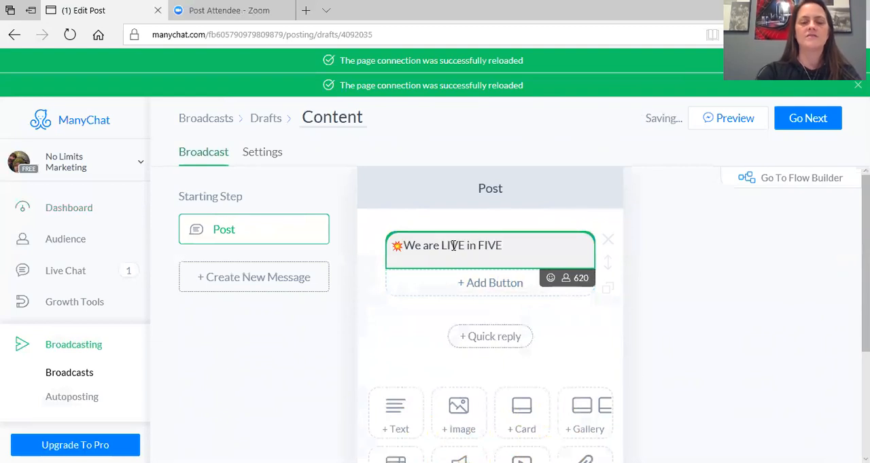
End the "We are LIVE in FIVE" line with a second collision emoji and add a blank line below it
click(550, 278)
click(406, 357)
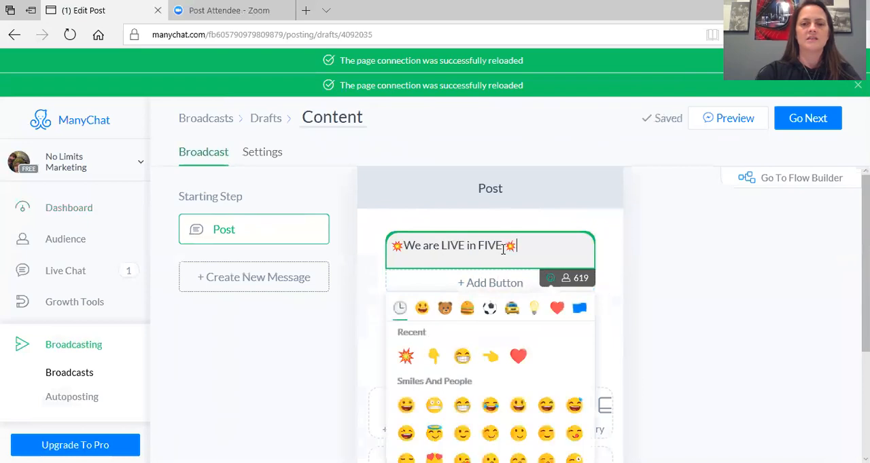
key(Return)
key(Return)
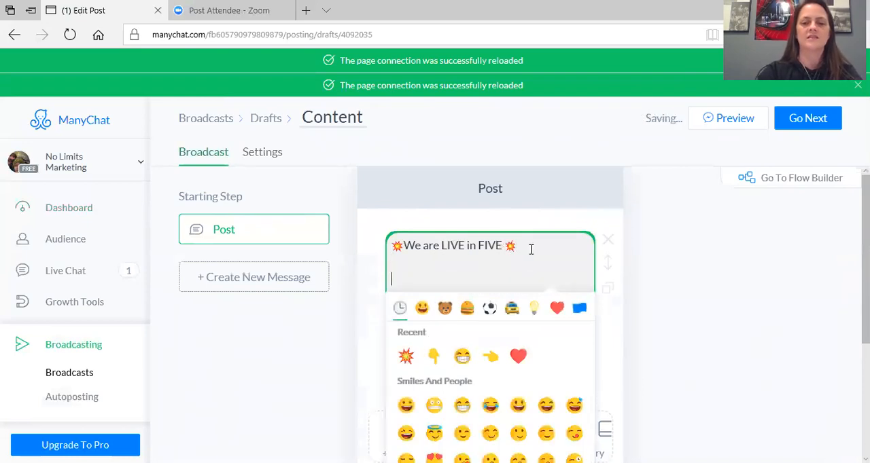
Add the line "Are YOU Ready??" to the Post text, followed by the pointing-down emoji
text(Are YOU  Ready??)
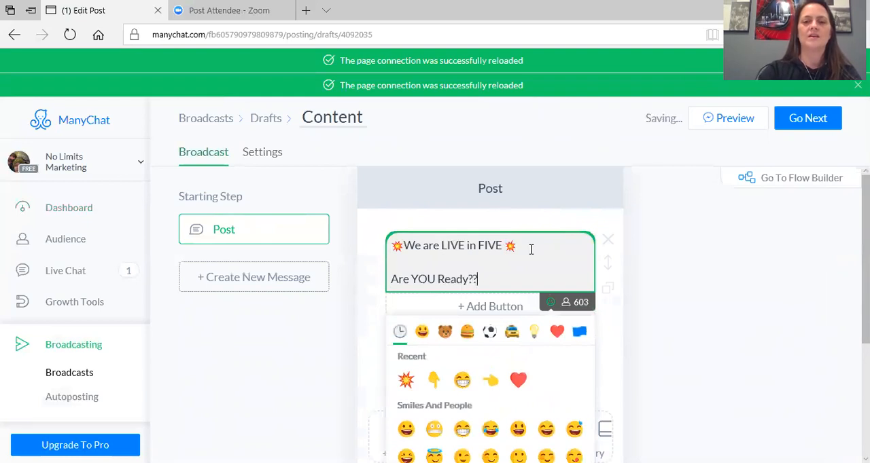
click(433, 381)
click(479, 308)
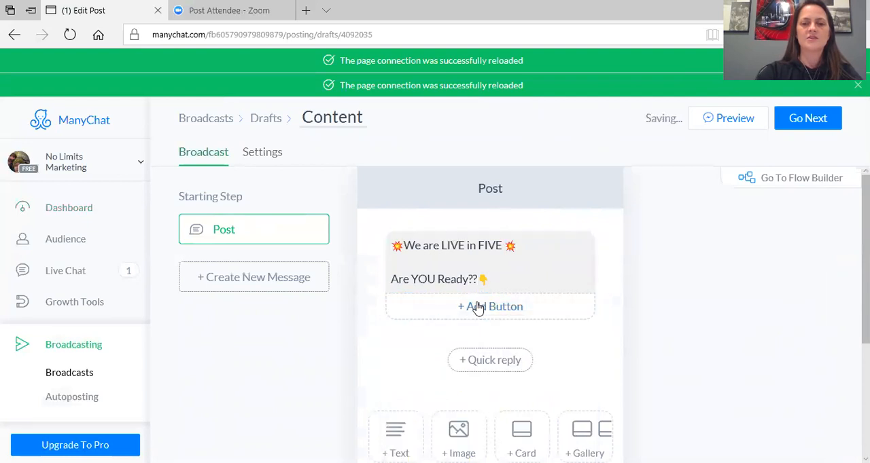
Add a button titled "Yes, I am Ready!!" below the Post text and make it open a website
click(479, 309)
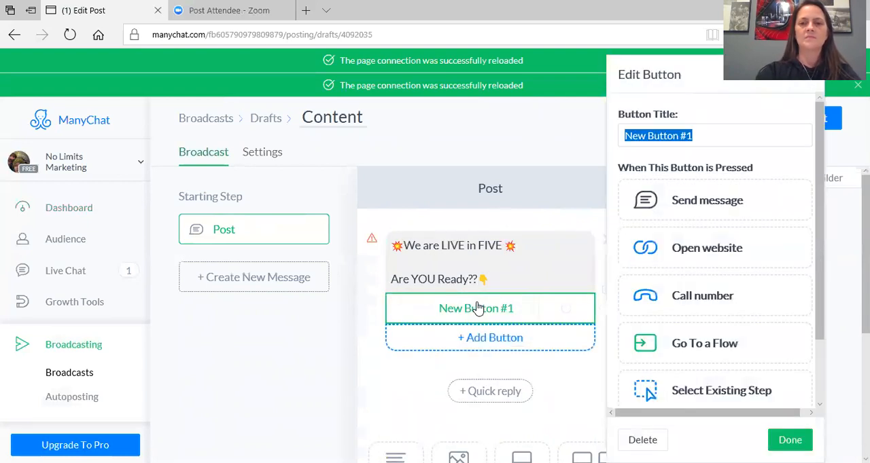
text(Yes)
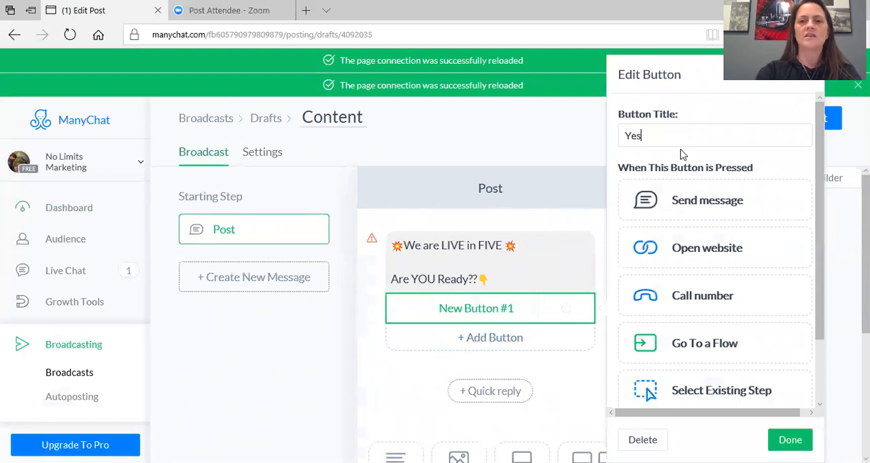
text(, I am Ready!!)
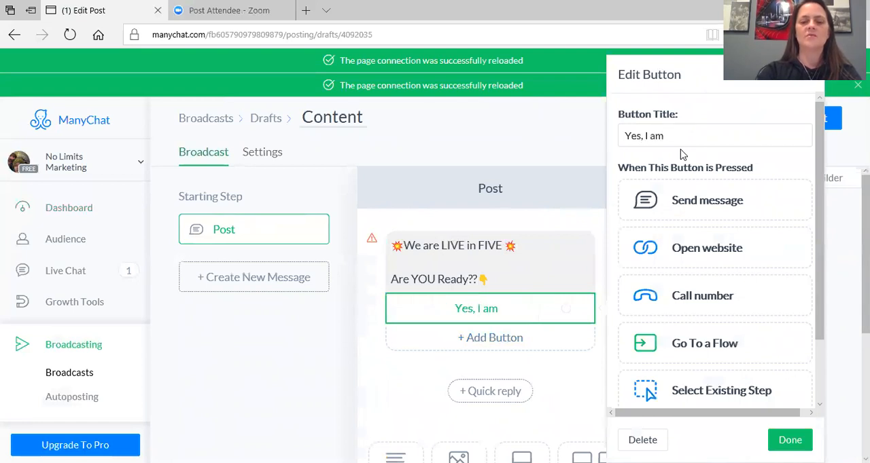
click(694, 251)
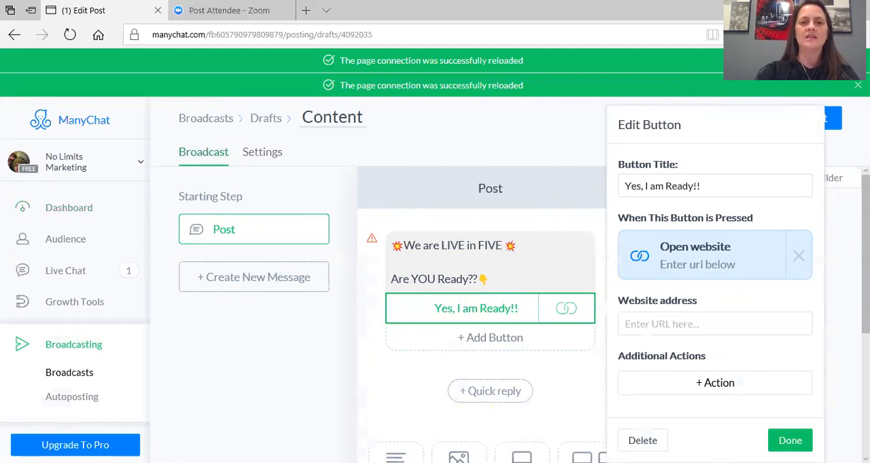
Paste the gazlivewebinar1.com webinar link as the button's website address and finish editing the button
click(737, 324)
key(ctrl+v)
drag(732, 324, 757, 403)
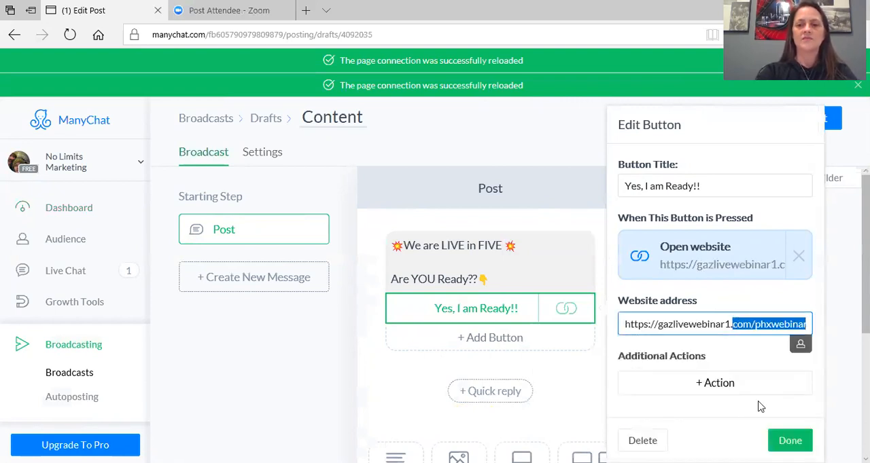
click(790, 441)
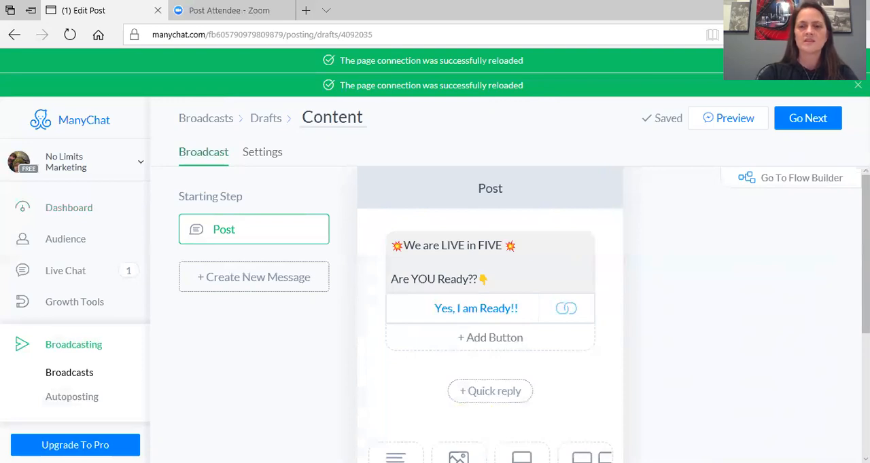
Proceed to the broadcast settings and target only users whose tag is "opted in"
click(816, 120)
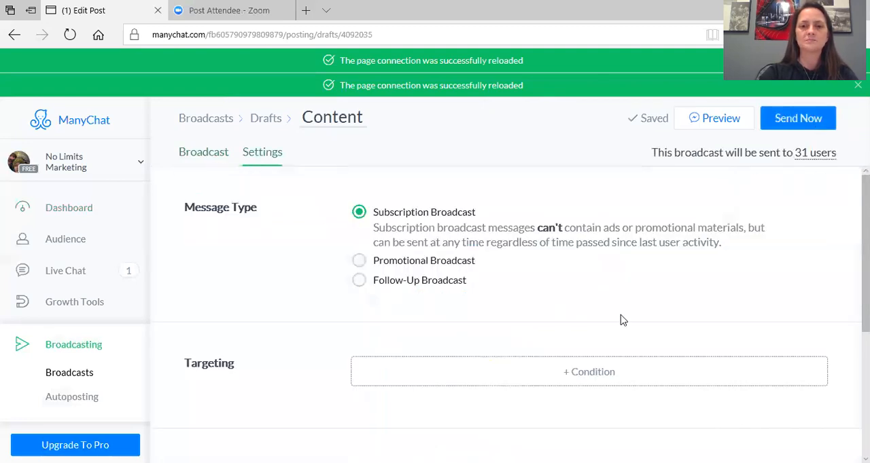
click(590, 372)
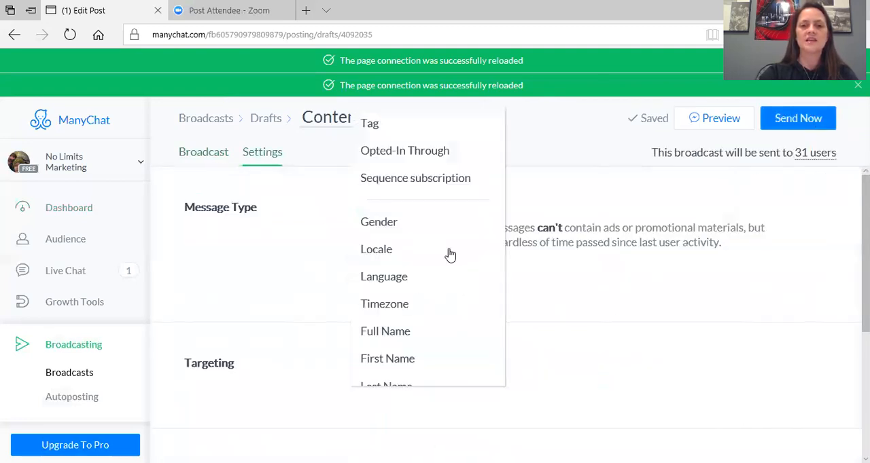
click(371, 127)
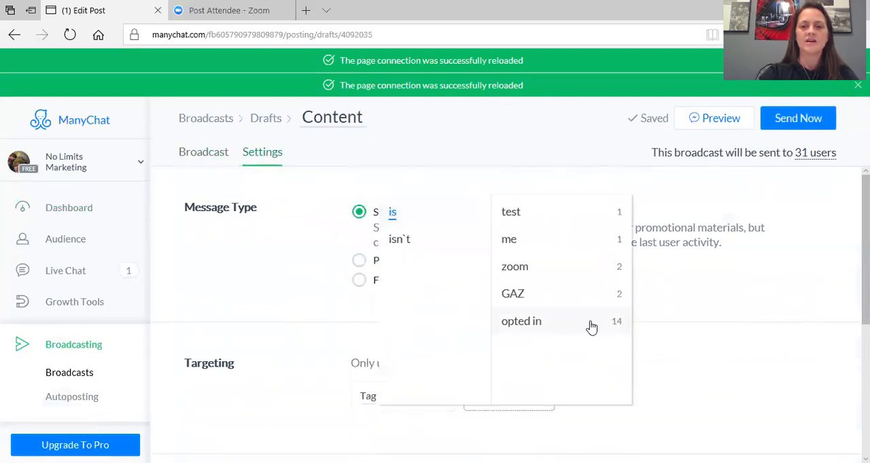
click(566, 324)
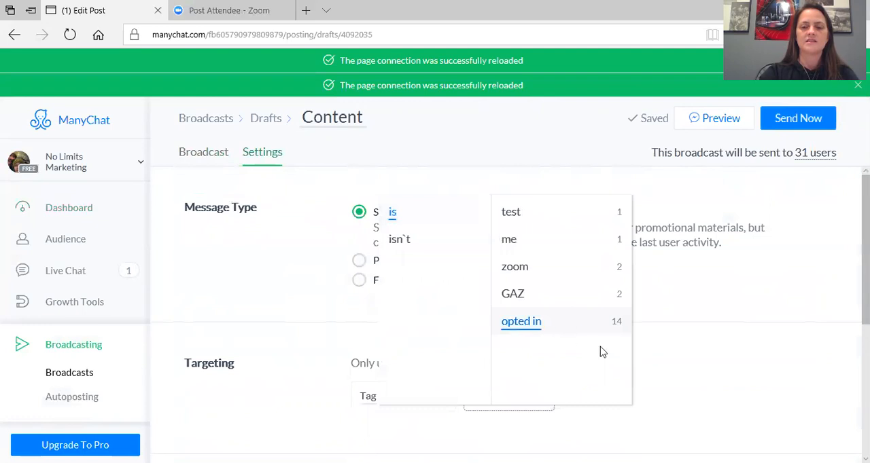
click(682, 366)
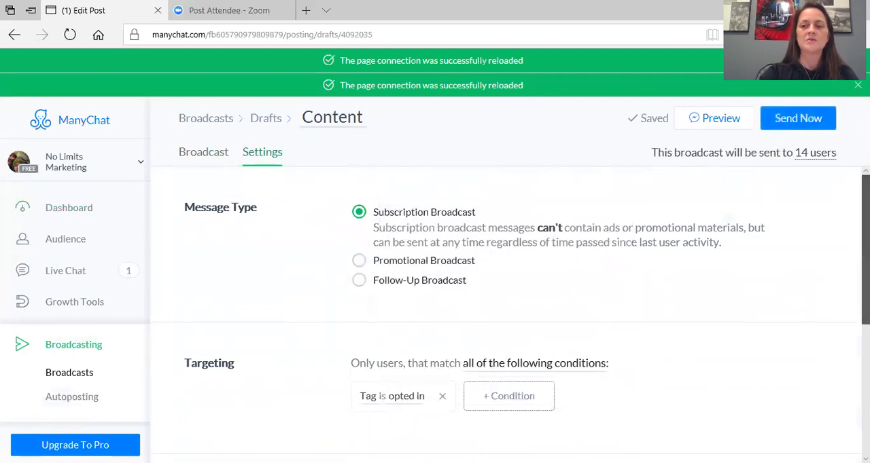
Schedule the broadcast for later, on February 12, 2018 at 8:50 PM
scroll(506, 313, down, 2)
scroll(506, 313, down, 1)
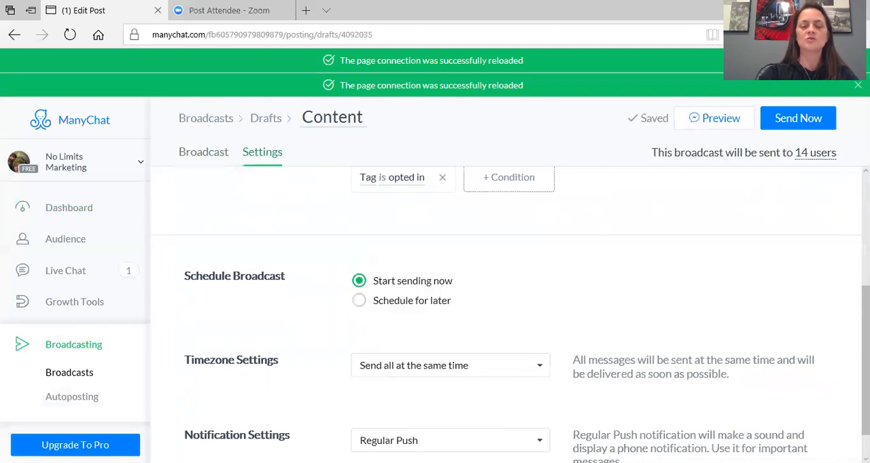
click(389, 307)
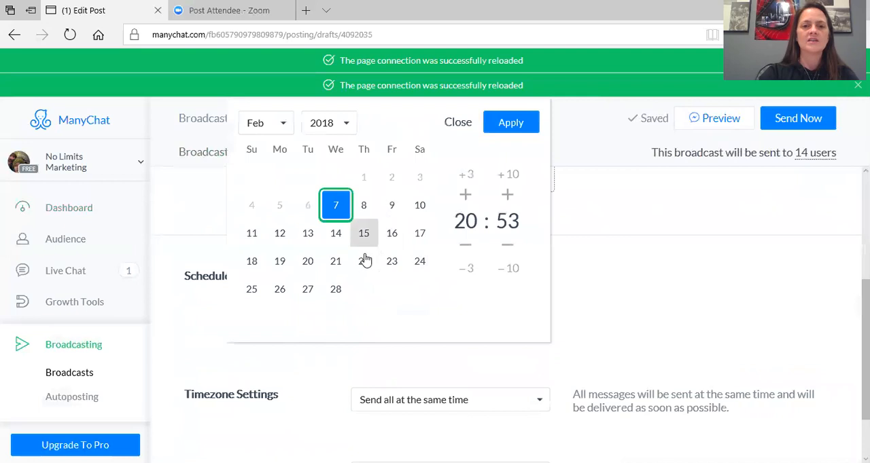
click(284, 234)
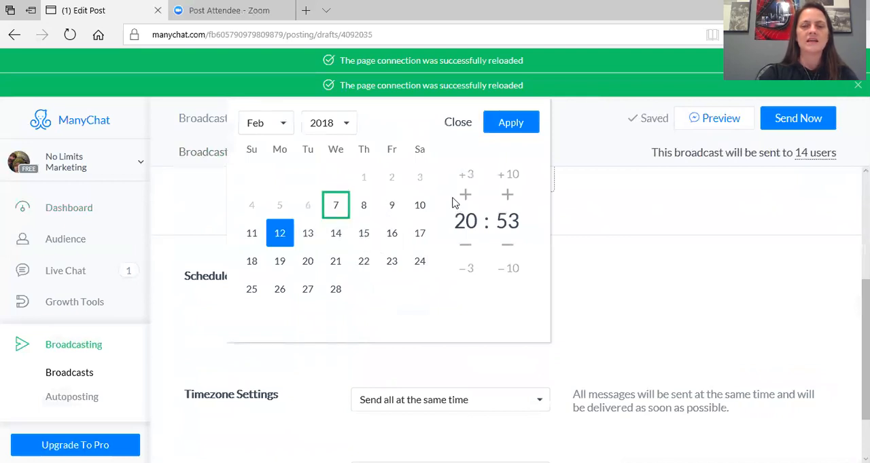
click(509, 245)
click(509, 246)
click(510, 246)
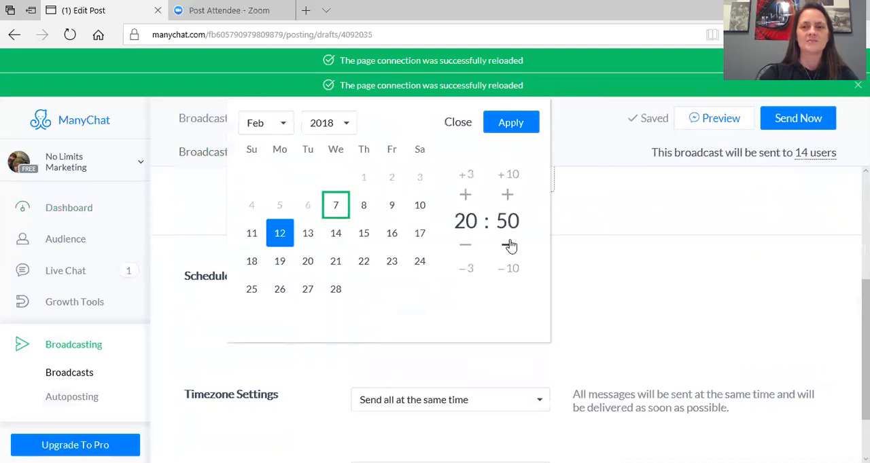
click(516, 125)
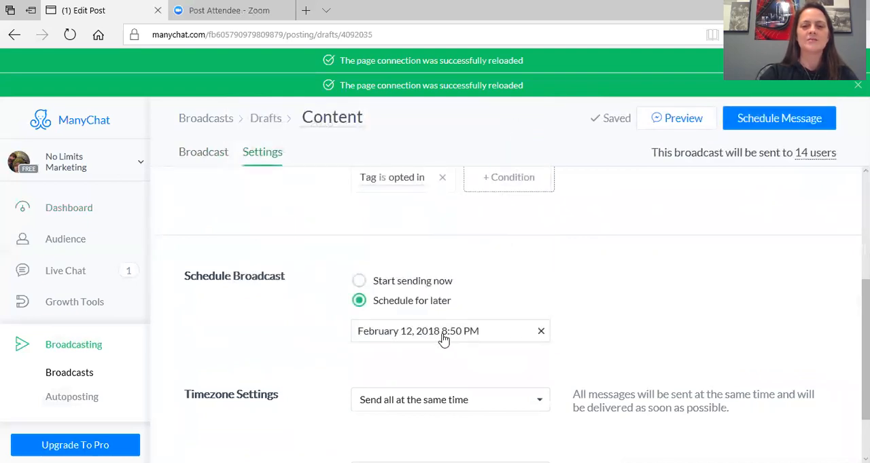
Change the broadcast's scheduled time to 8:55 PM
click(476, 337)
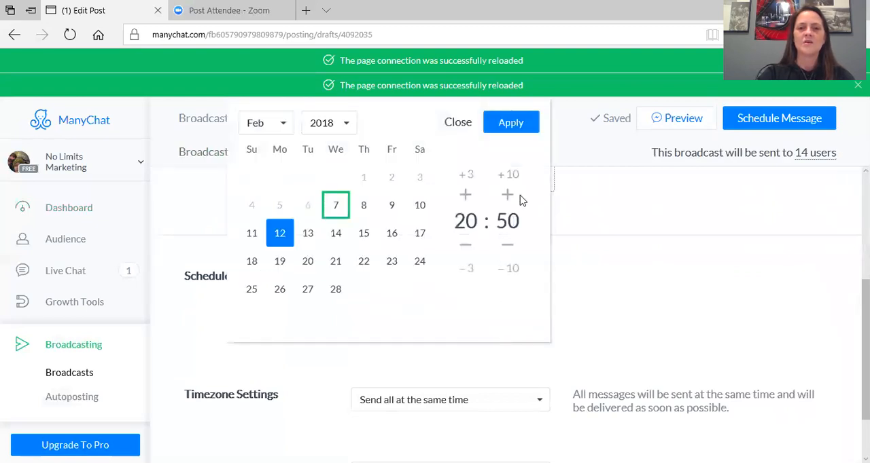
click(508, 195)
click(508, 196)
click(508, 195)
click(508, 195)
click(508, 196)
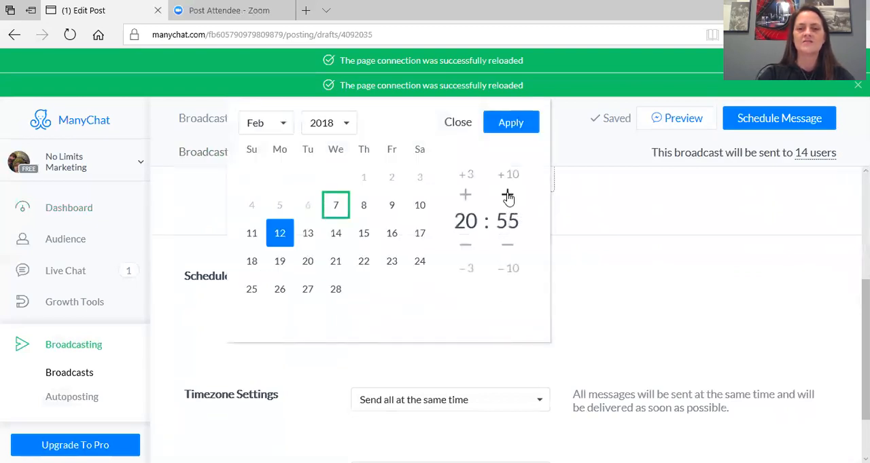
click(514, 124)
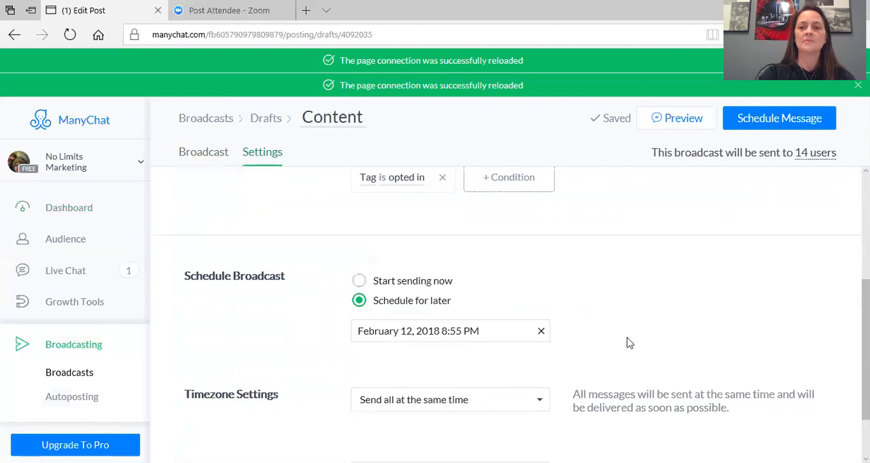
Schedule the message and return to the broadcasts list to review the scheduled posts
click(788, 121)
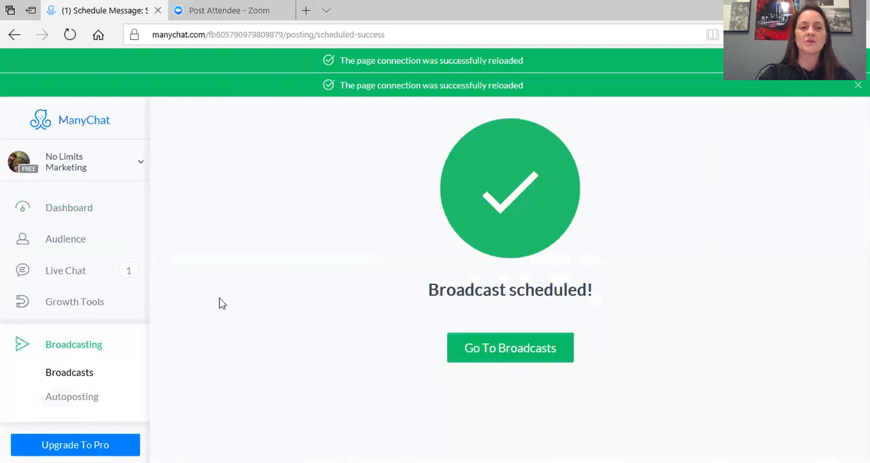
click(80, 353)
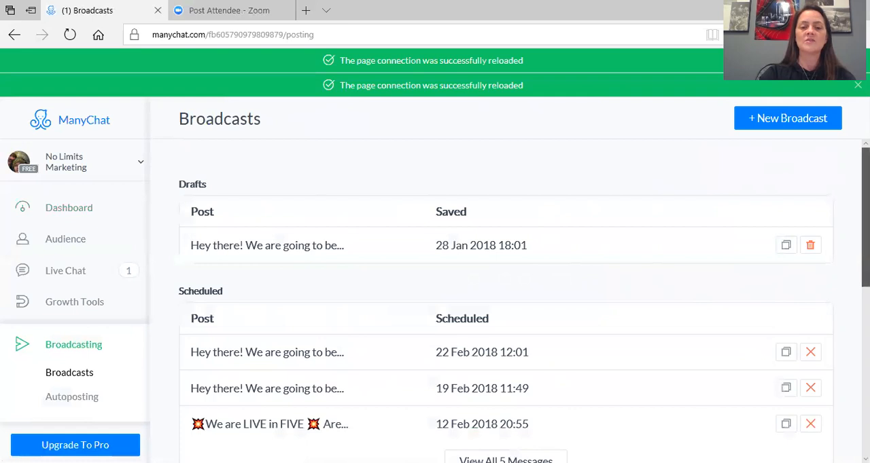
scroll(505, 299, down, 2)
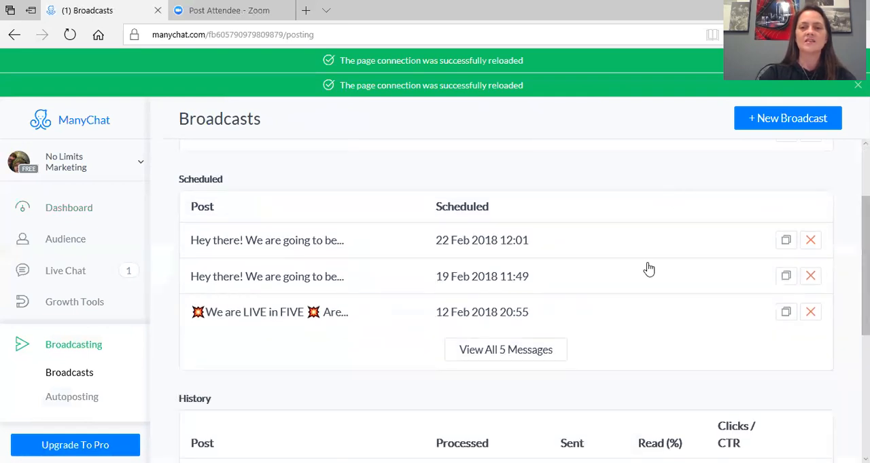